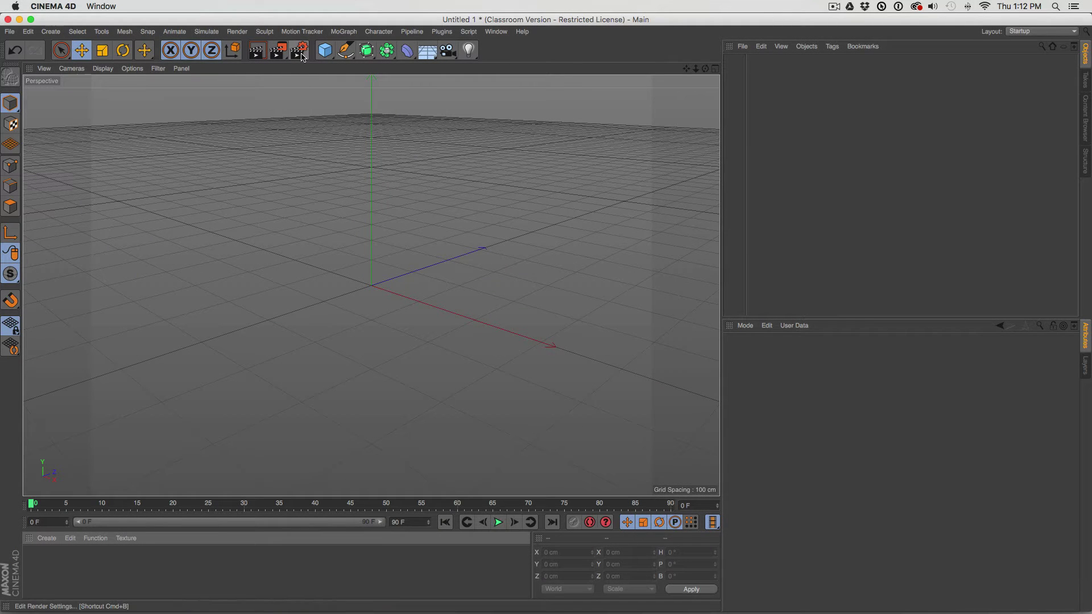
Step: Apply the Film/Video HDTV 1080 29.97 output preset (1920 x 1080) and close Render Settings
left_click(301, 55)
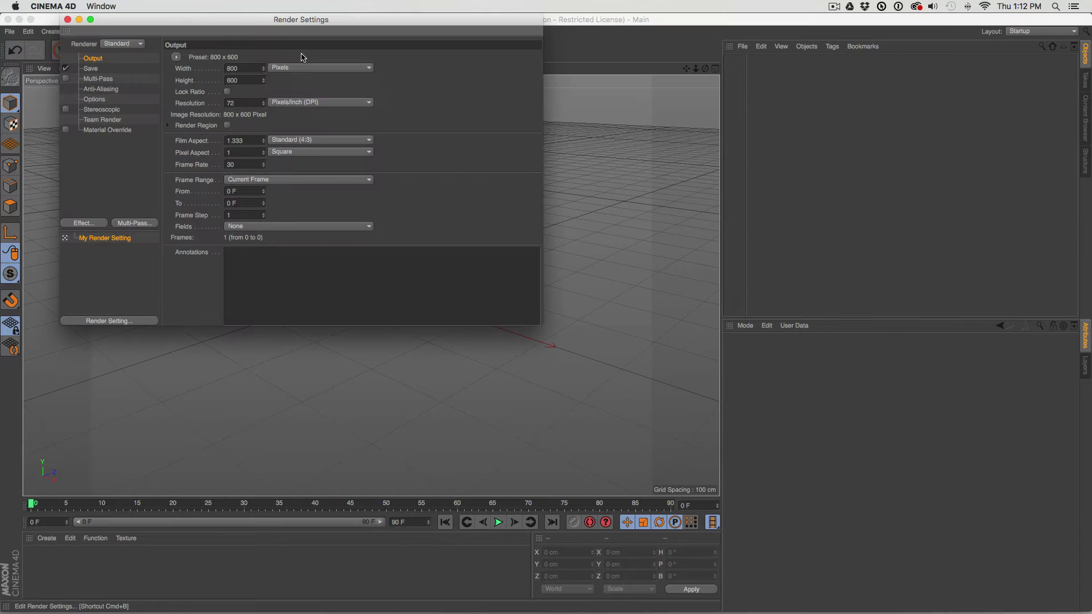
left_click_drag(270, 20, 413, 124)
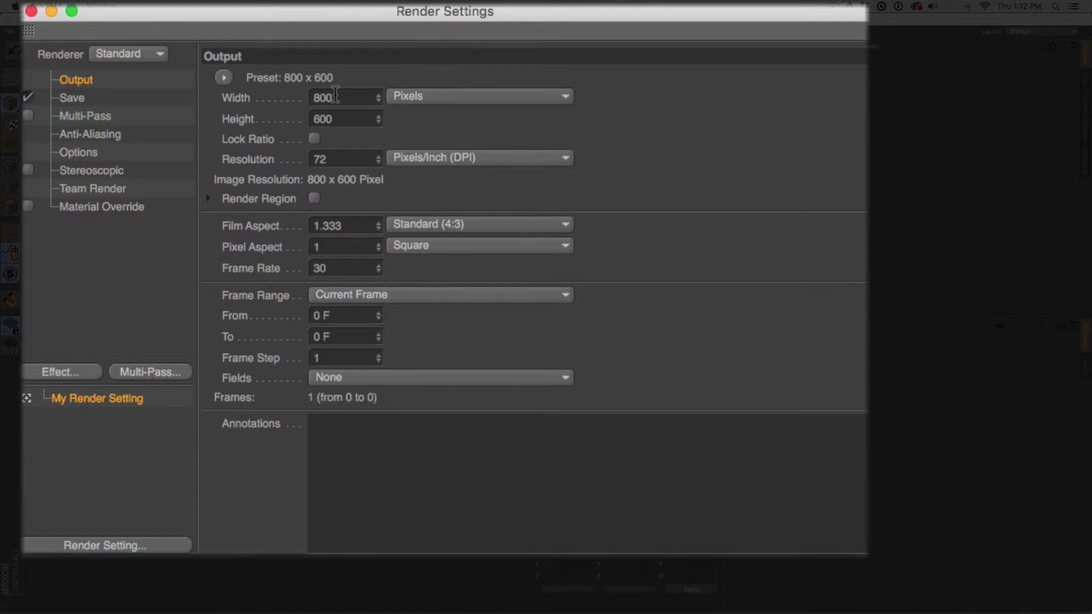
left_click_drag(378, 100, 378, 100)
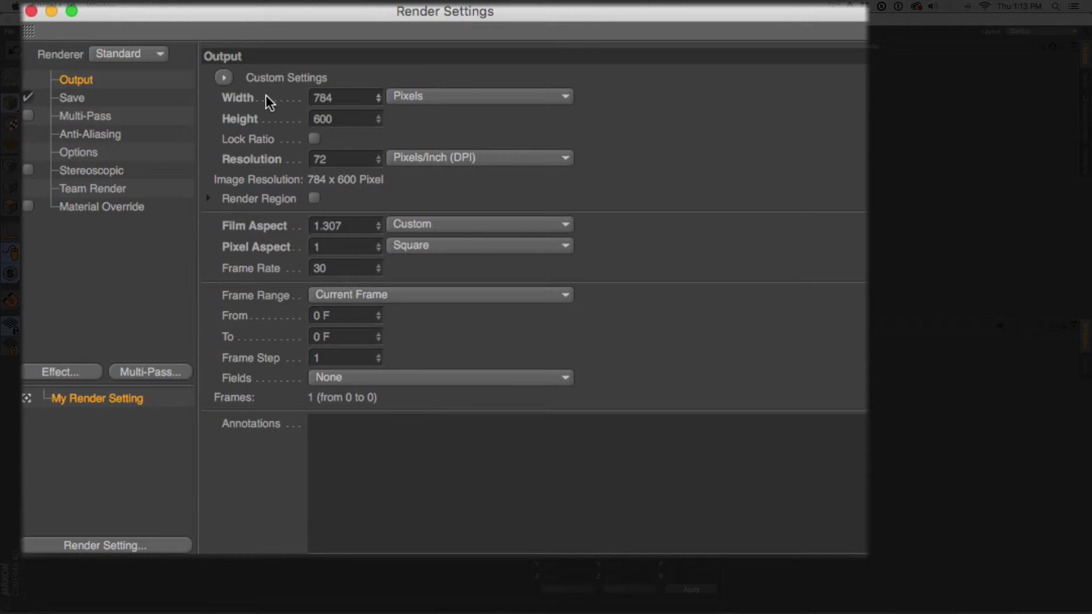
left_click(226, 79)
mouse_move(286, 111)
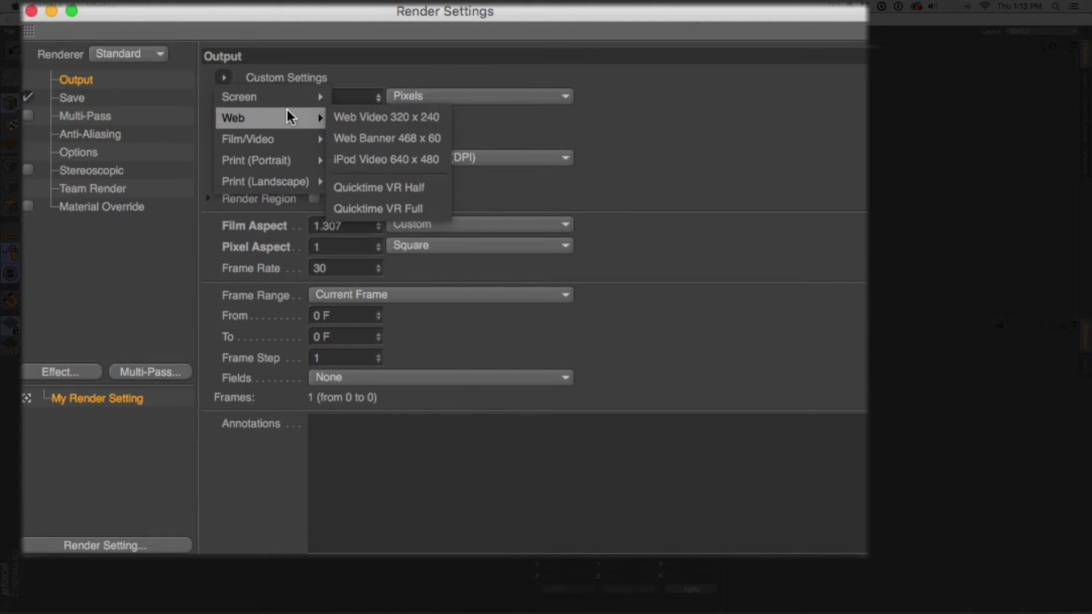
mouse_move(290, 140)
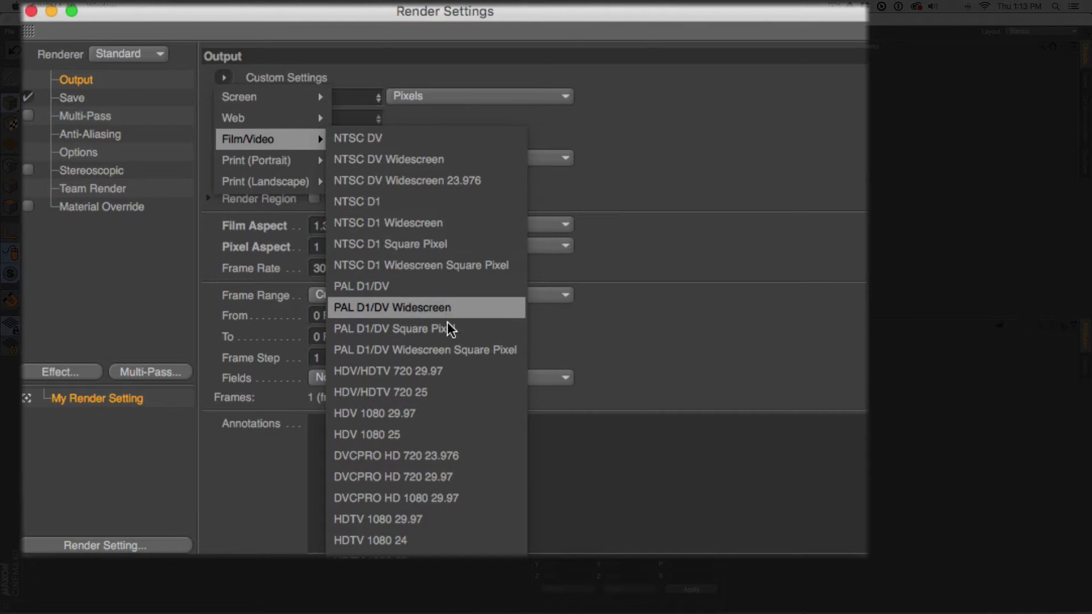
left_click(459, 520)
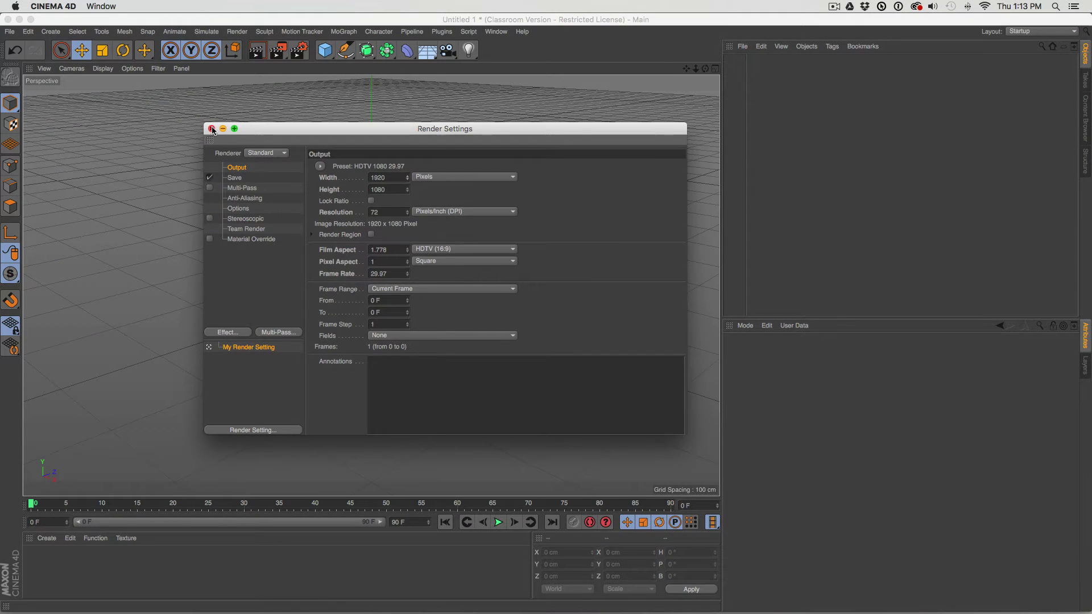
left_click(212, 129)
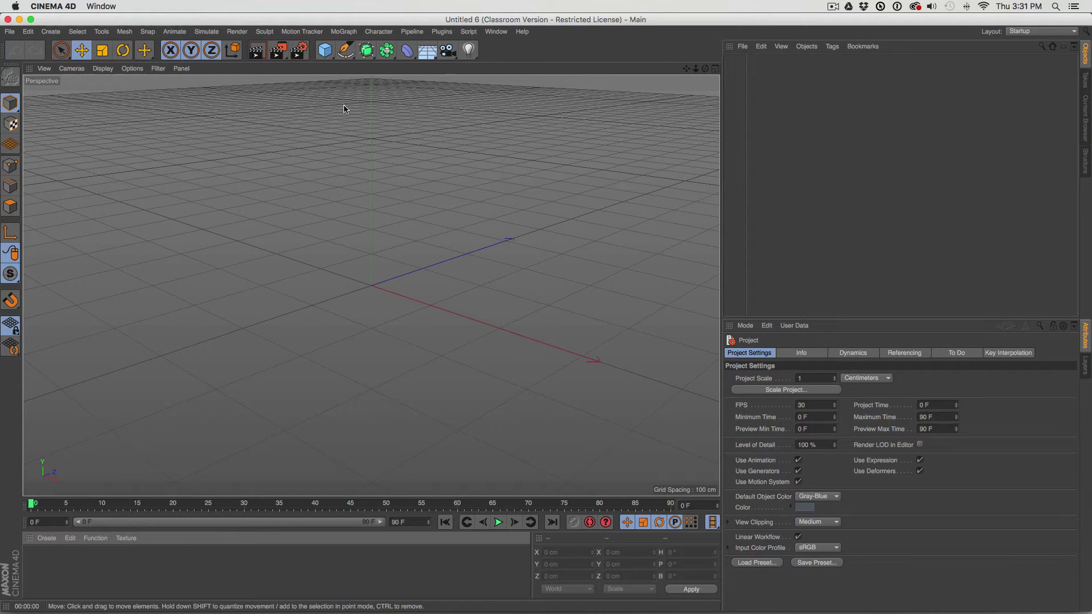
Step: Add five more cubes to the scene, stacked at the origin
left_click(325, 51)
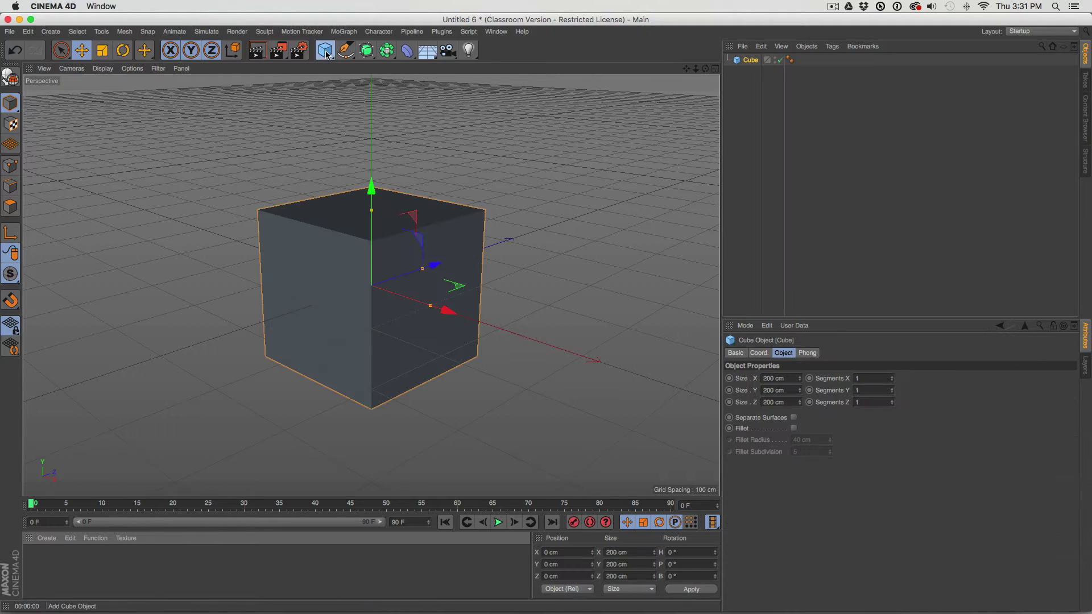
left_click(326, 51)
left_click(325, 51)
left_click(325, 51)
left_click(326, 52)
left_click(325, 51)
left_click(325, 51)
left_click(325, 52)
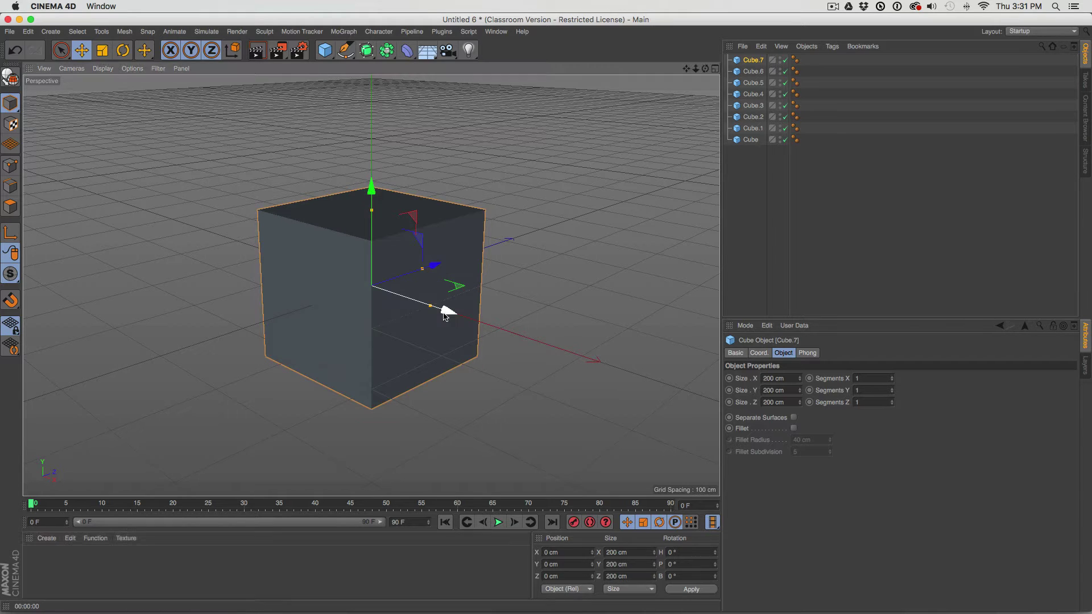
Step: Drag the stacked cubes out to scattered positions, raising one about 300 cm
left_click_drag(435, 269, 230, 237)
left_click(374, 198)
left_click_drag(374, 198, 501, 91)
scroll(369, 256, "down", 3)
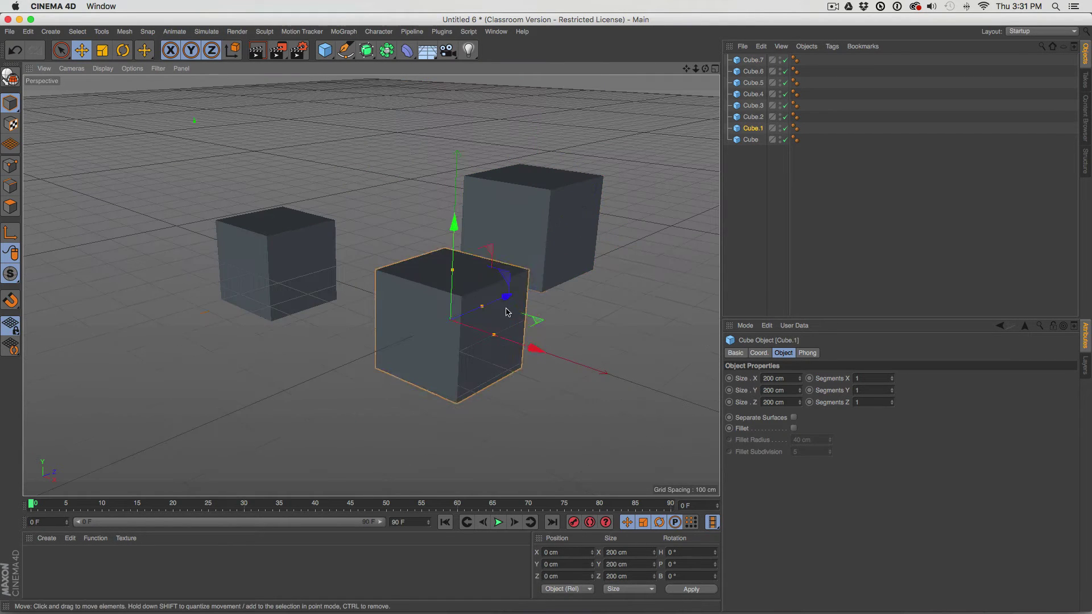
left_click_drag(450, 318, 273, 392)
left_click_drag(310, 256, 310, 142)
left_click_drag(406, 385, 607, 195)
left_click(406, 385)
scroll(405, 341, "down", 4)
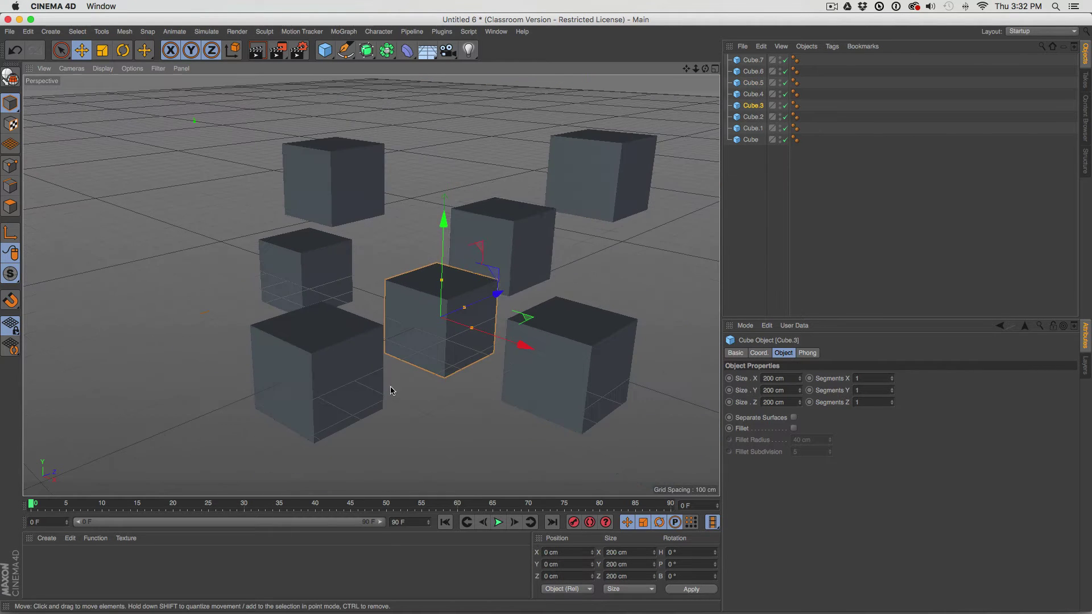
left_click_drag(483, 367, 608, 374)
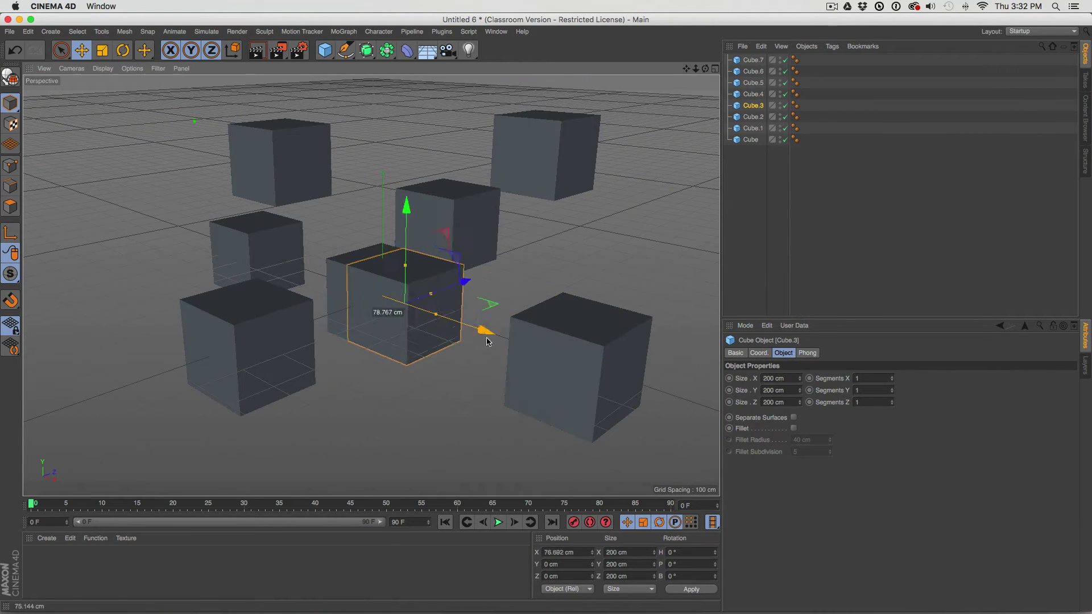
left_click_drag(482, 334, 658, 219)
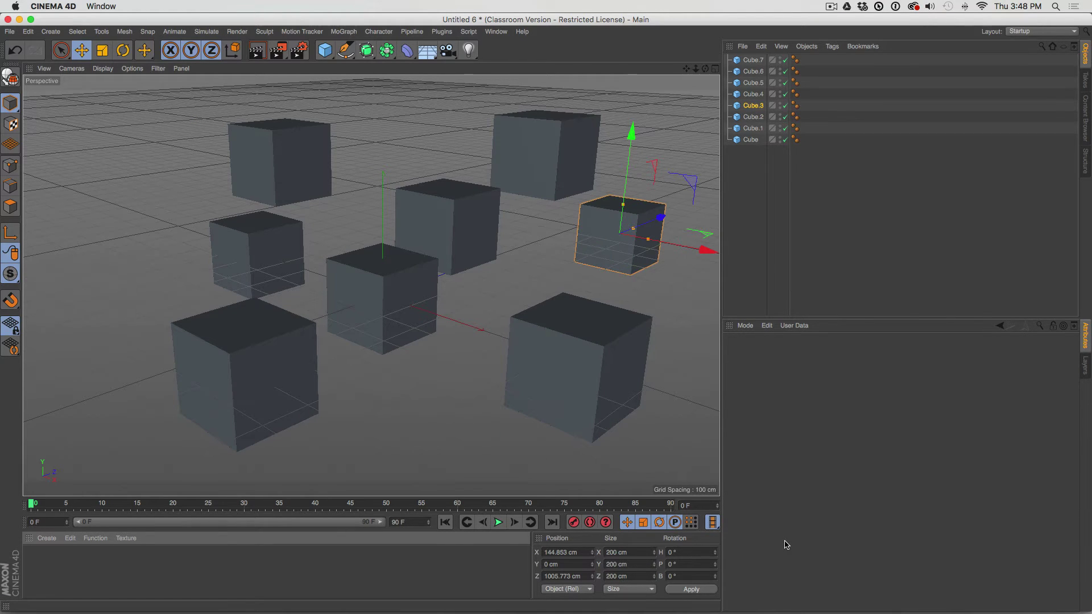
Step: Create a new material, Mat, and open it in the Material Editor
double_click(99, 572)
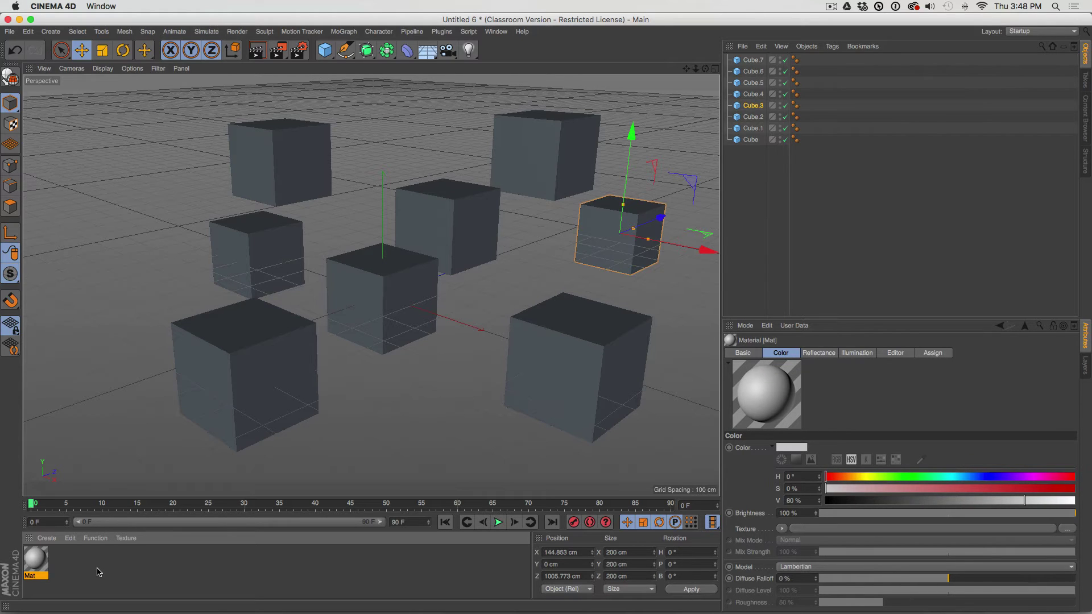
double_click(40, 562)
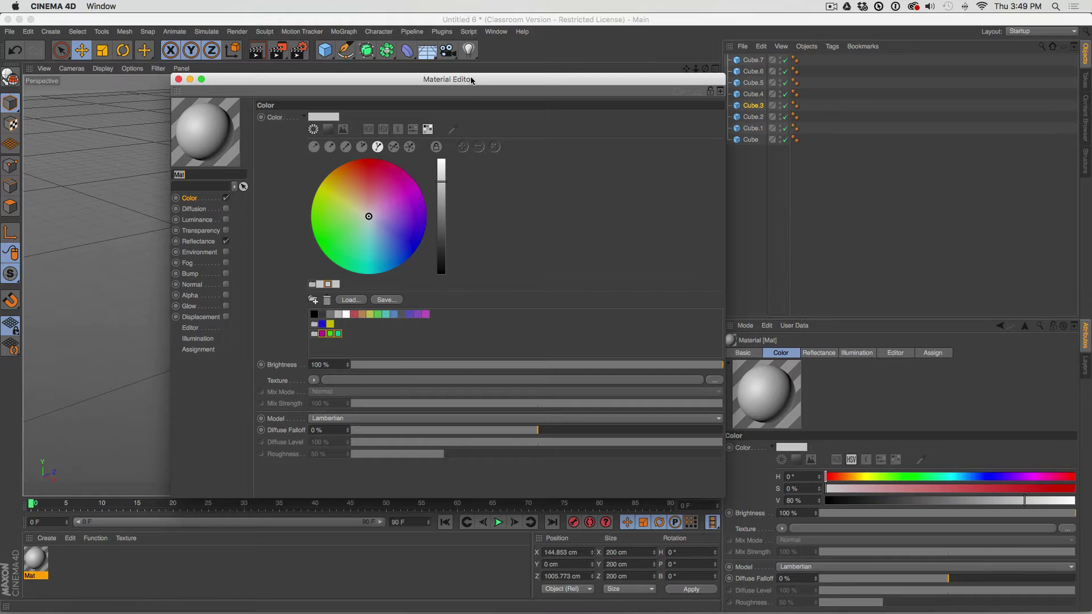
left_click_drag(471, 80, 471, 74)
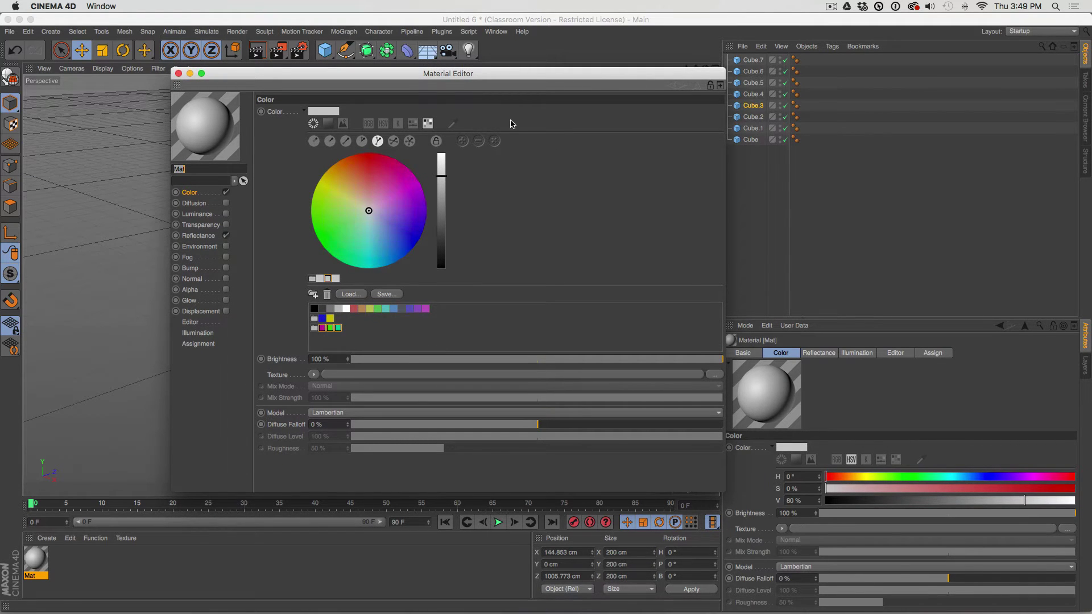
Step: Cycle the colour display through RGB, HSV and Swatches, ending on RGB values
left_click(368, 123)
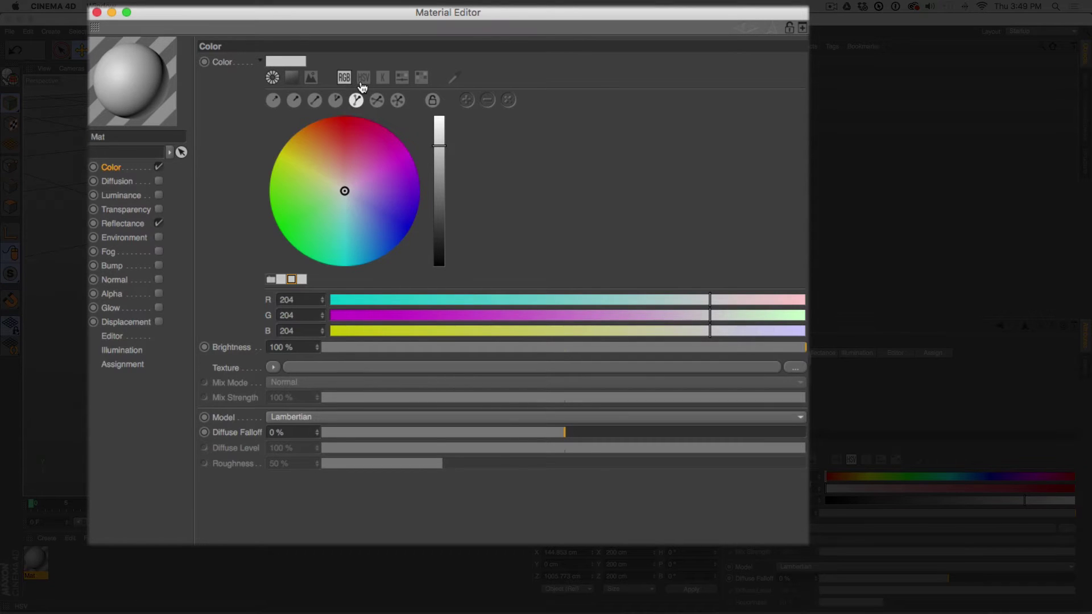
left_click(360, 84)
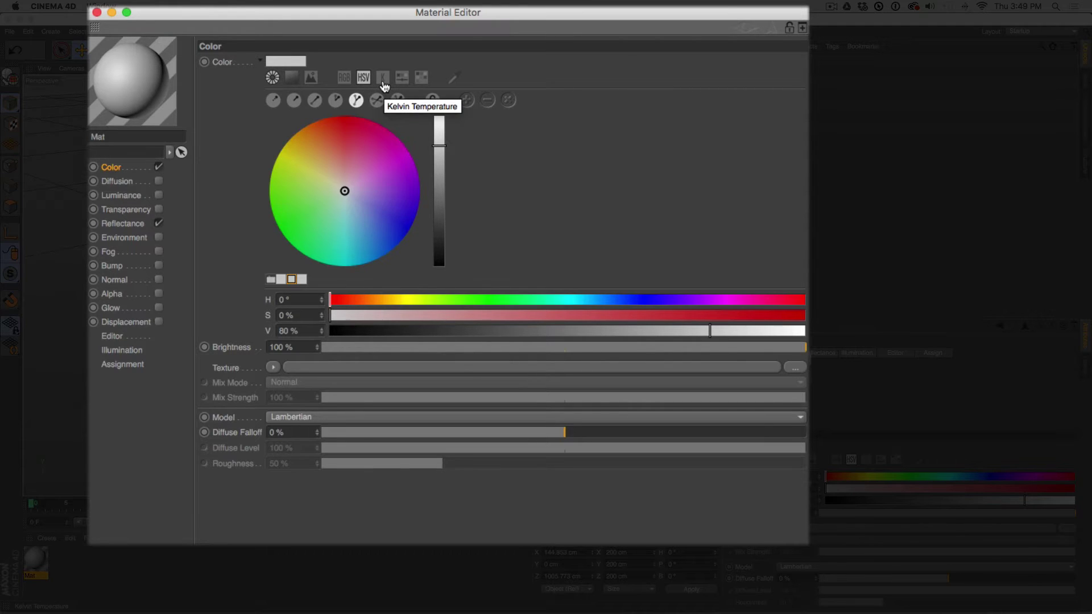
left_click(421, 79)
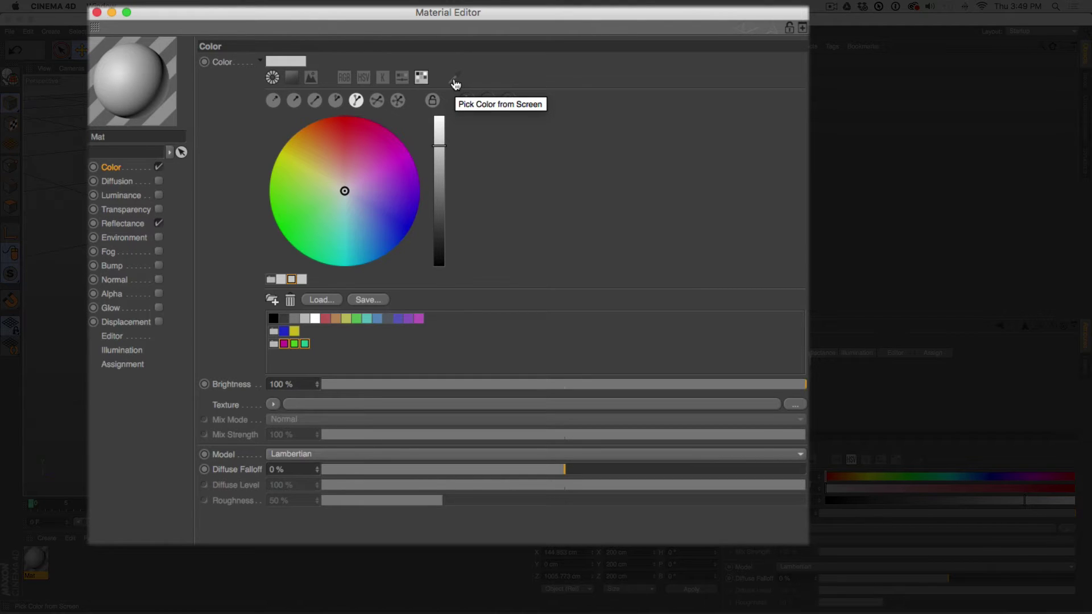
left_click(344, 79)
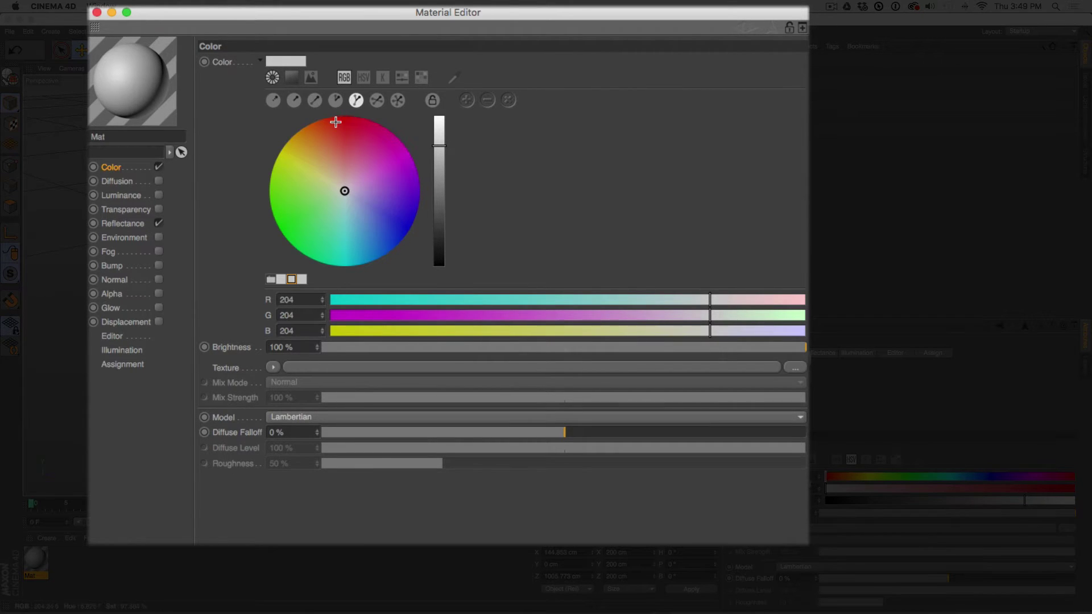
Step: Turn on the colour wheel and try single and monochromatic harmonies with a blue colour
left_click(270, 82)
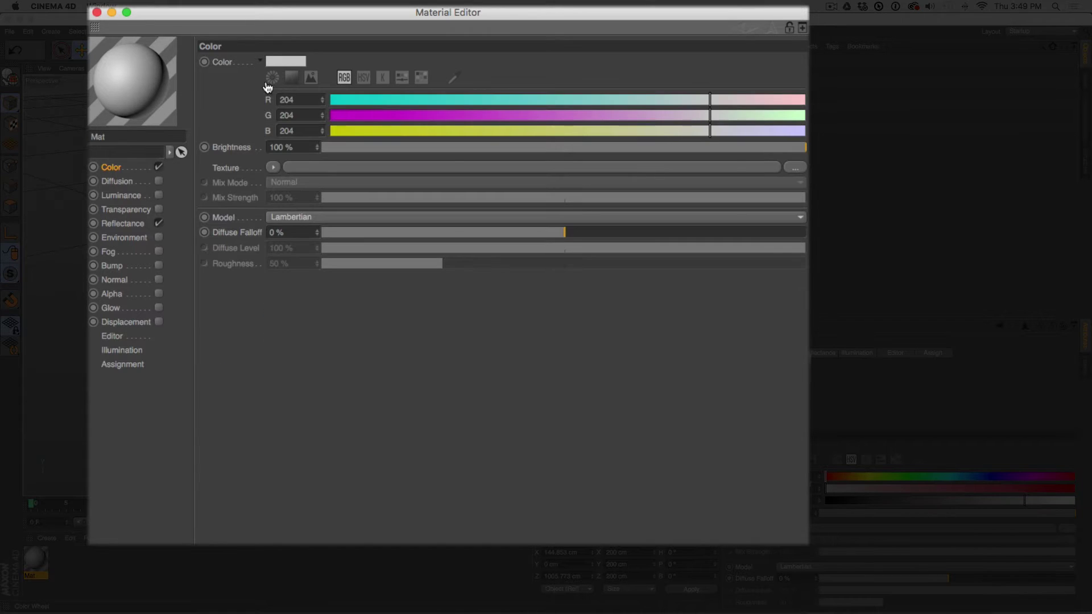
left_click(277, 85)
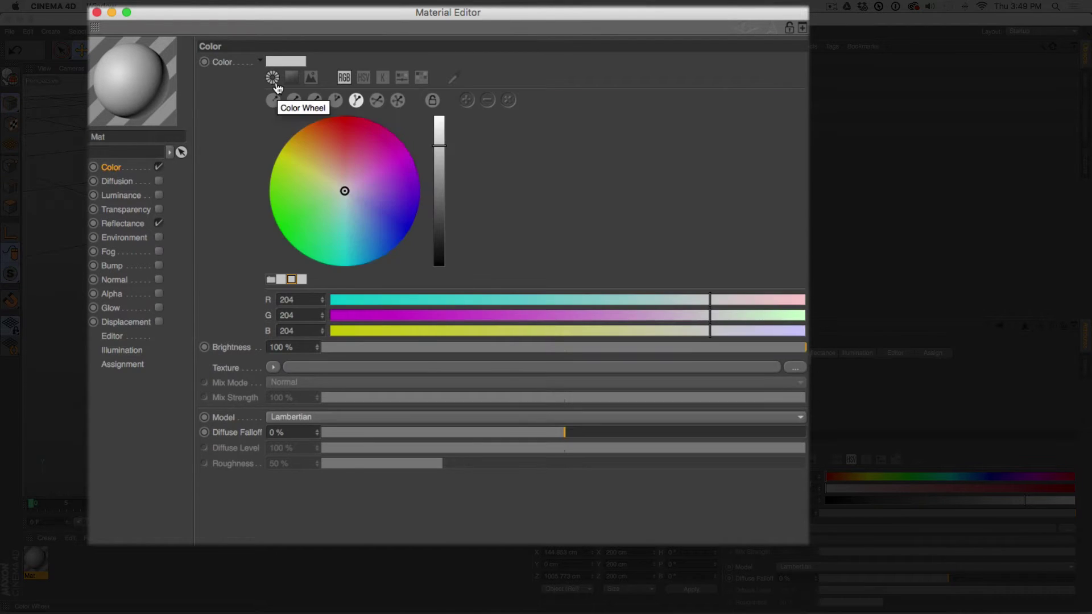
left_click(274, 84)
left_click(271, 80)
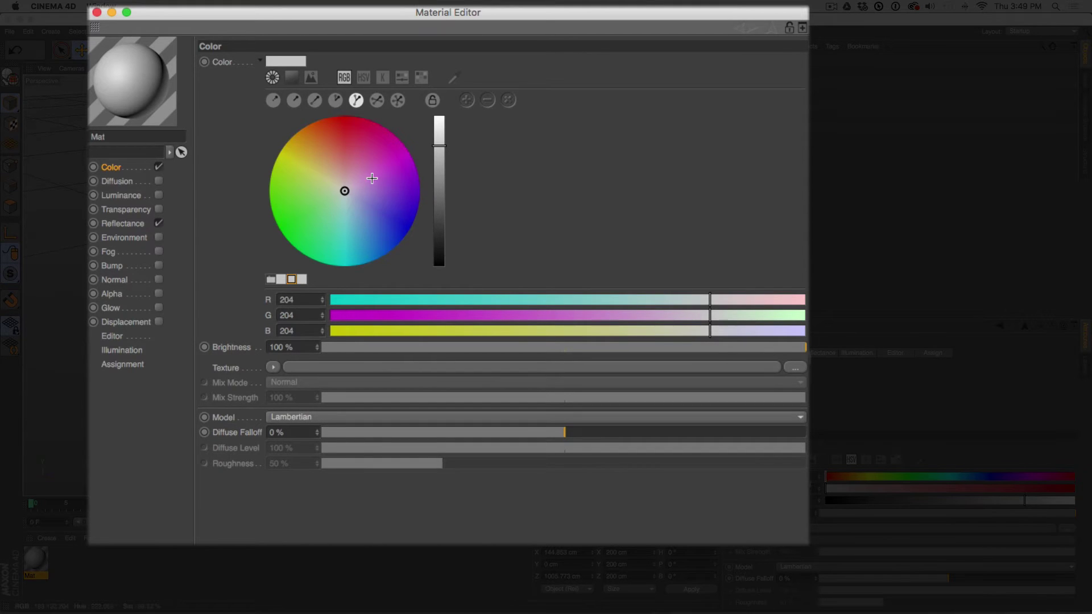
left_click(273, 101)
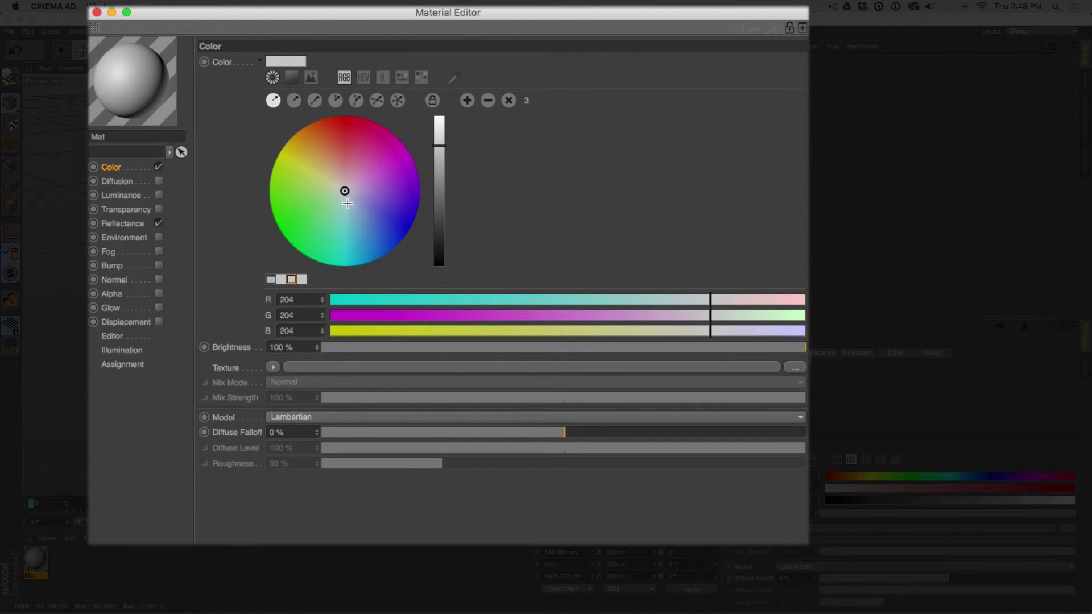
left_click_drag(344, 191, 402, 177)
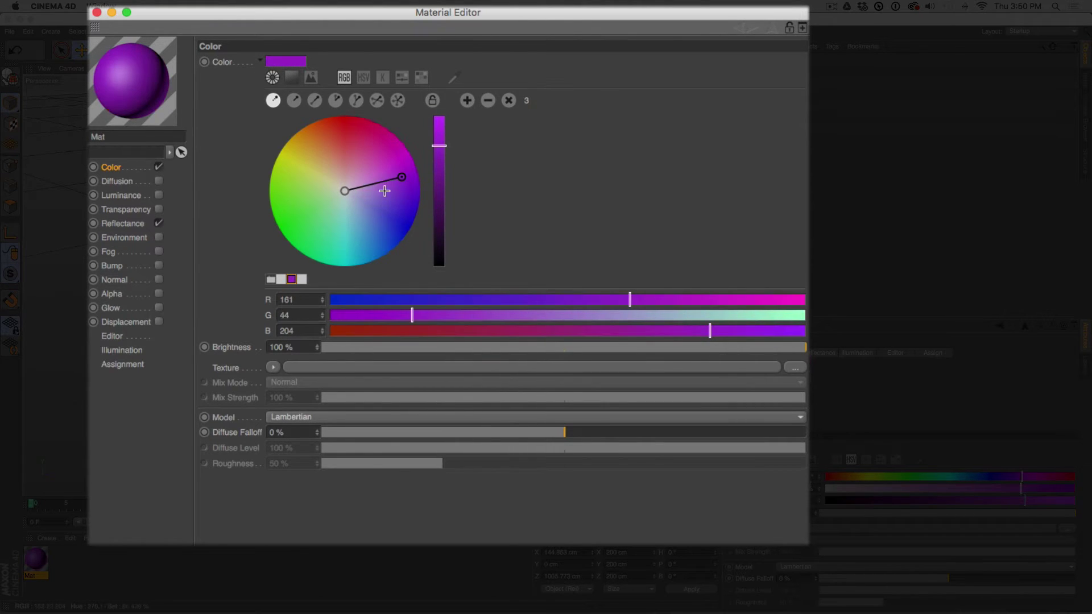
left_click(293, 102)
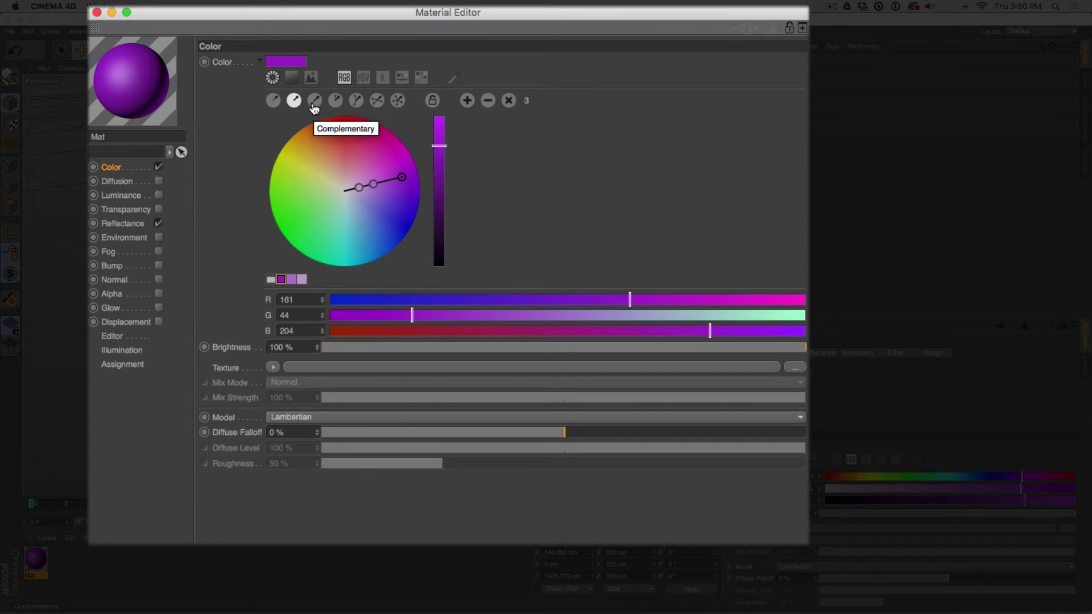
Step: Switch to complementary harmony and drag the main colour to magenta (204, 21, 179)
left_click(314, 105)
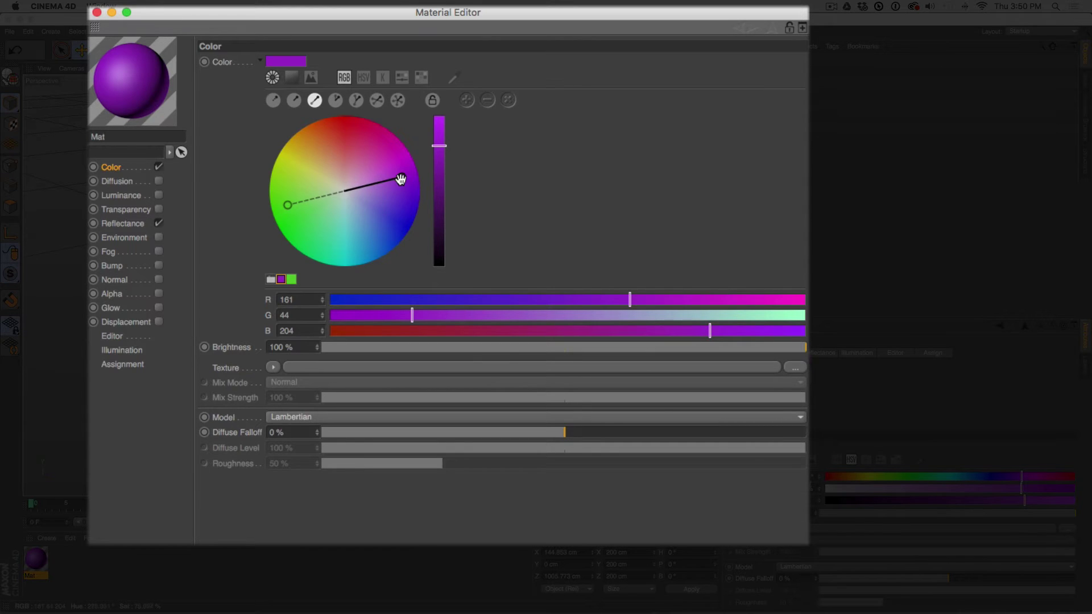
left_click_drag(402, 177, 396, 225)
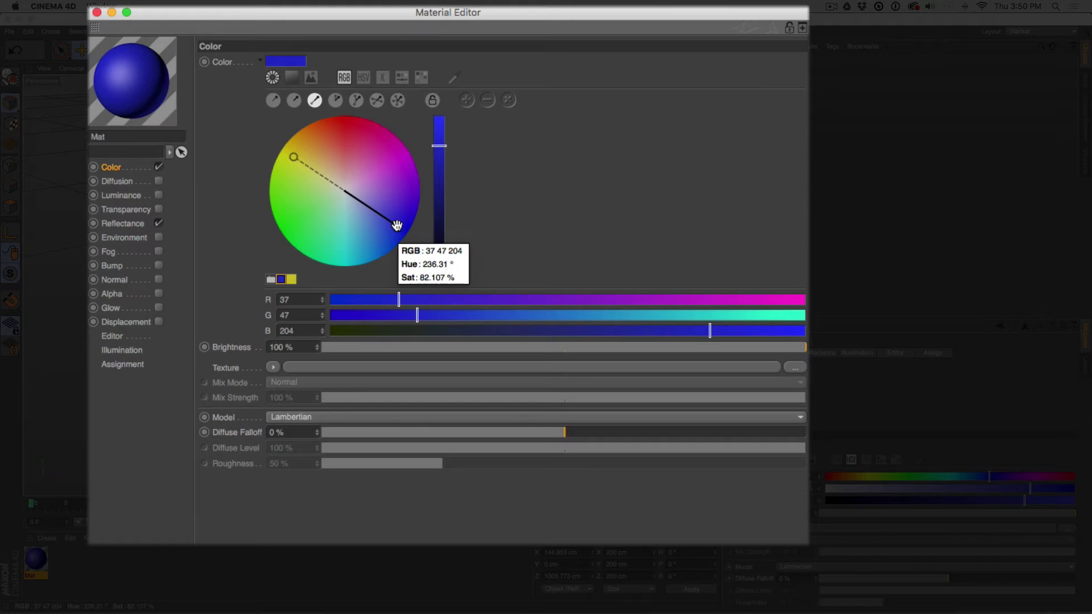
left_click_drag(396, 225, 397, 149)
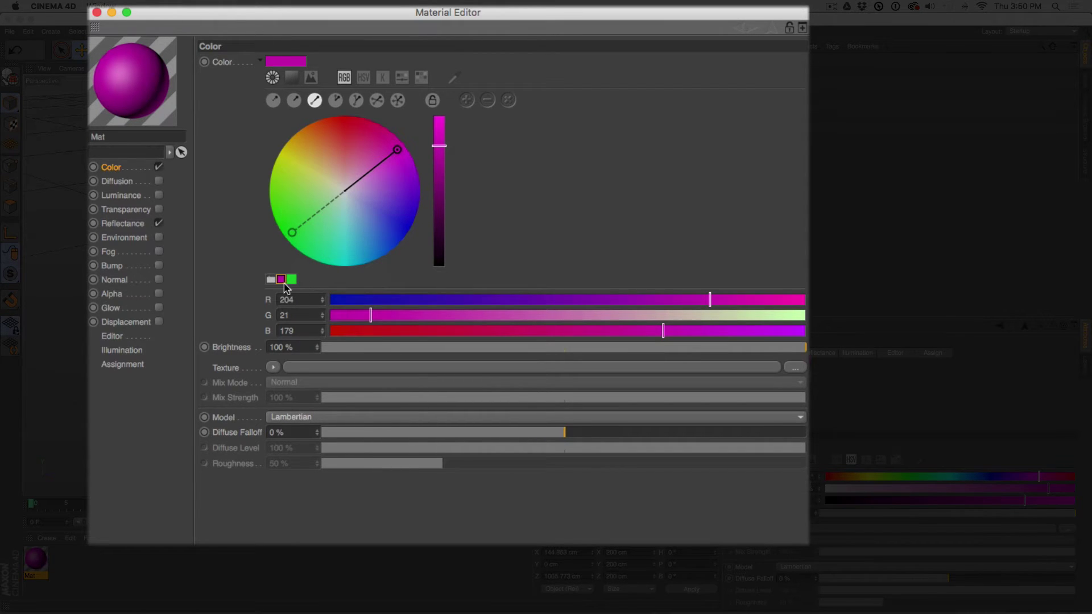
Step: Store magenta and its complementary green as a two-swatch group, then close the Material Editor
mouse_move(283, 289)
left_click(270, 279)
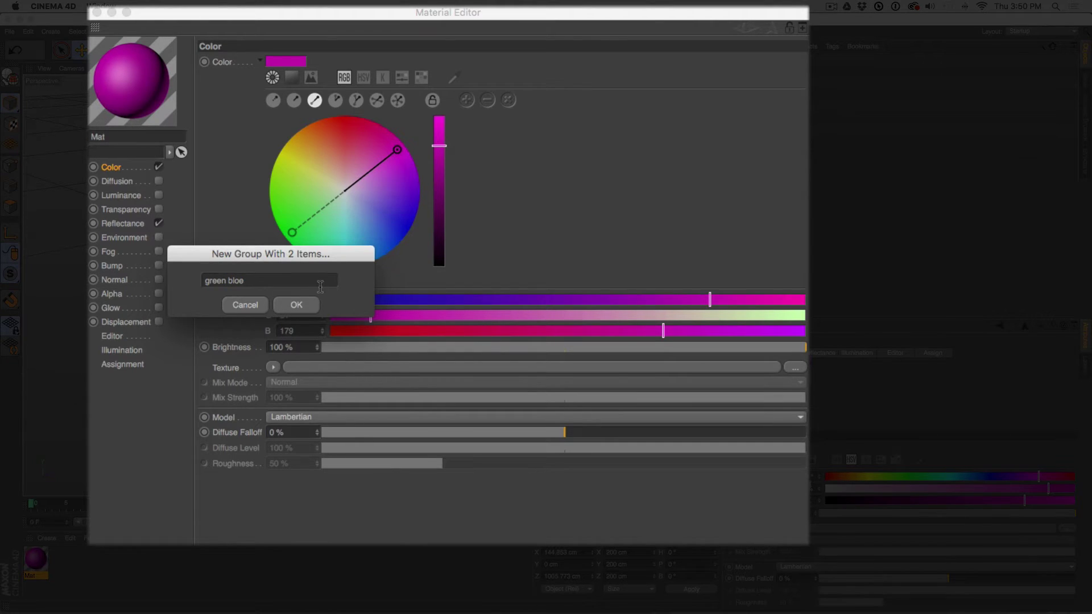
left_click(295, 305)
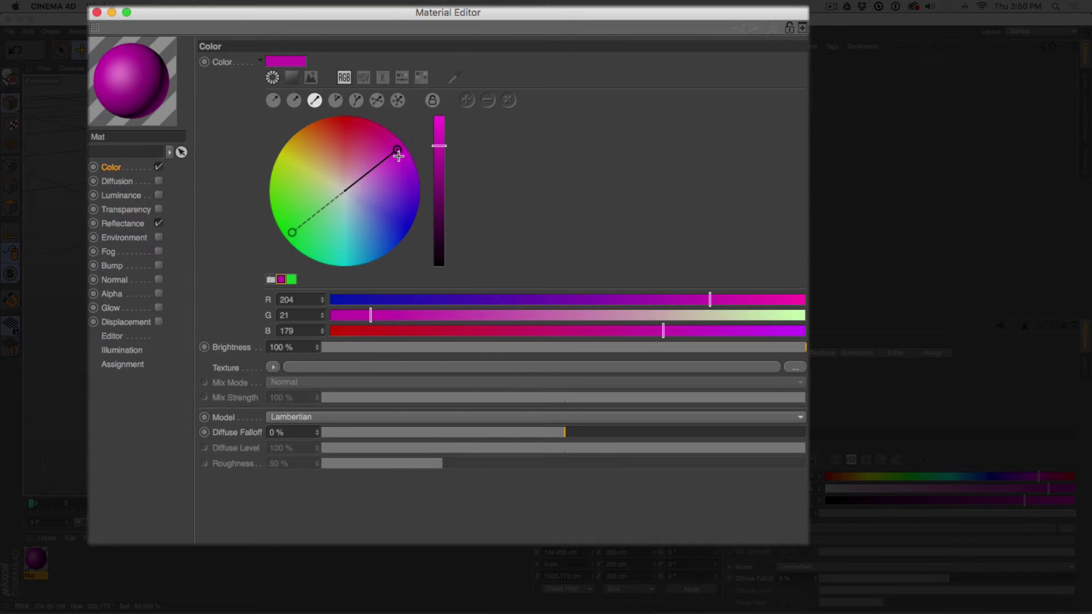
mouse_move(398, 156)
left_click(97, 12)
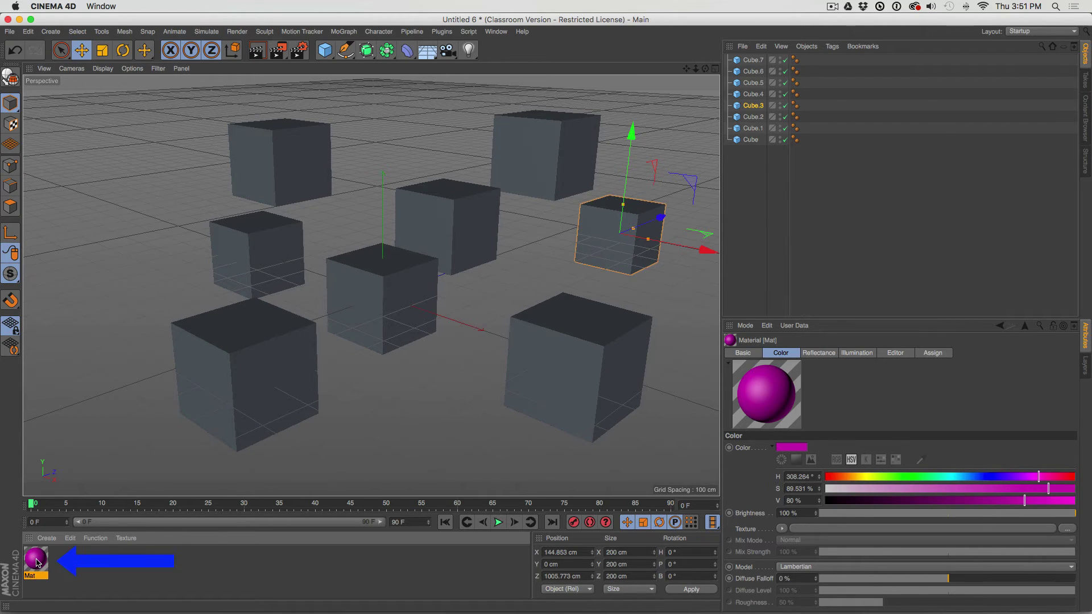
Step: Add Mat.1, give it the saved green swatch (RGB 21, 204, 47), and close the editor
double_click(87, 572)
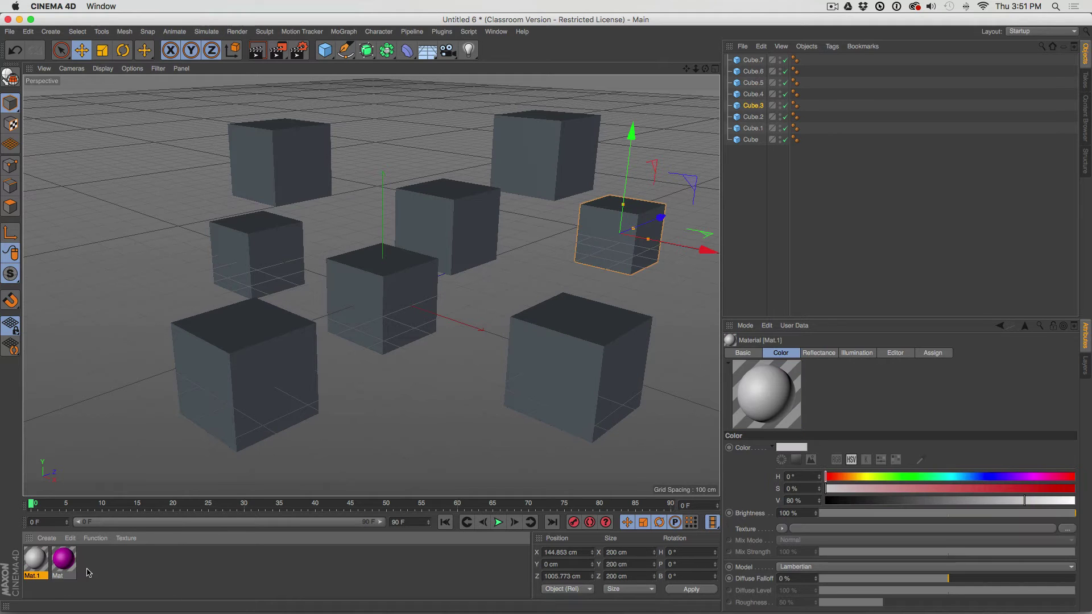
double_click(35, 561)
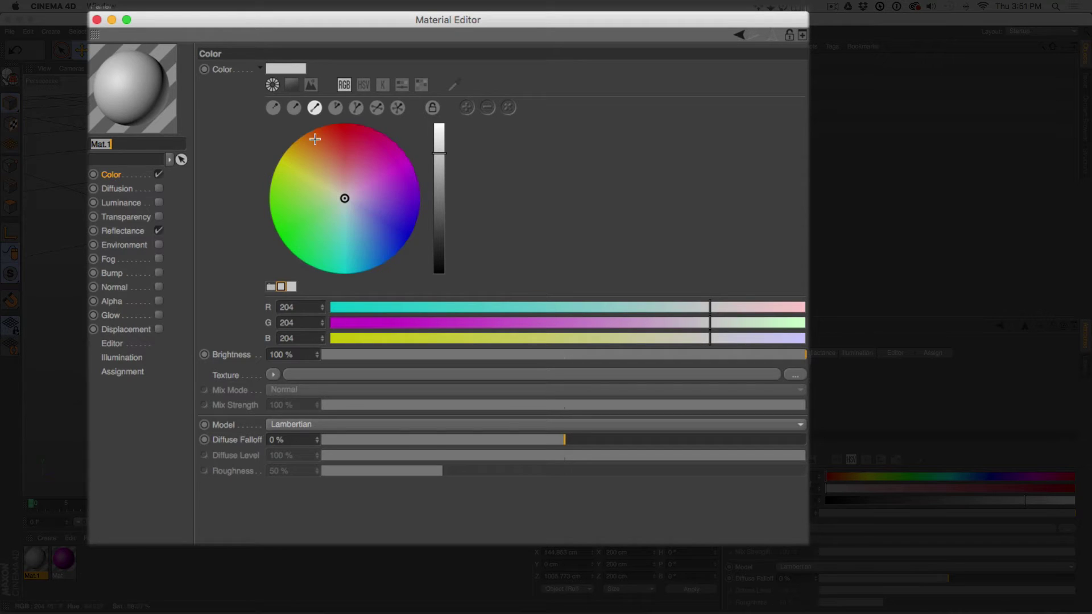
left_click(422, 86)
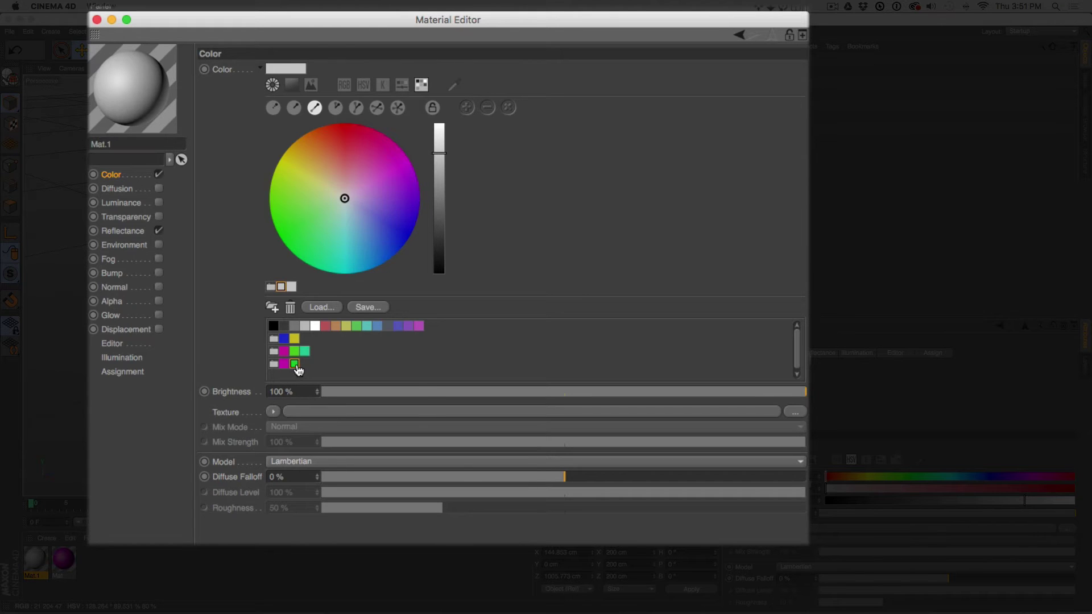
left_click(294, 364)
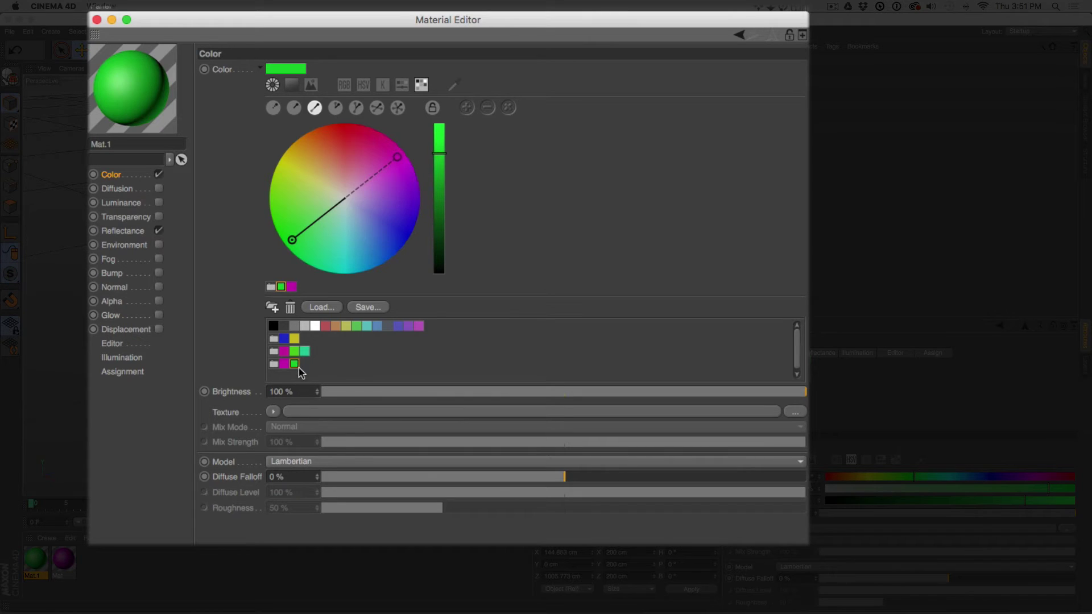
left_click(97, 19)
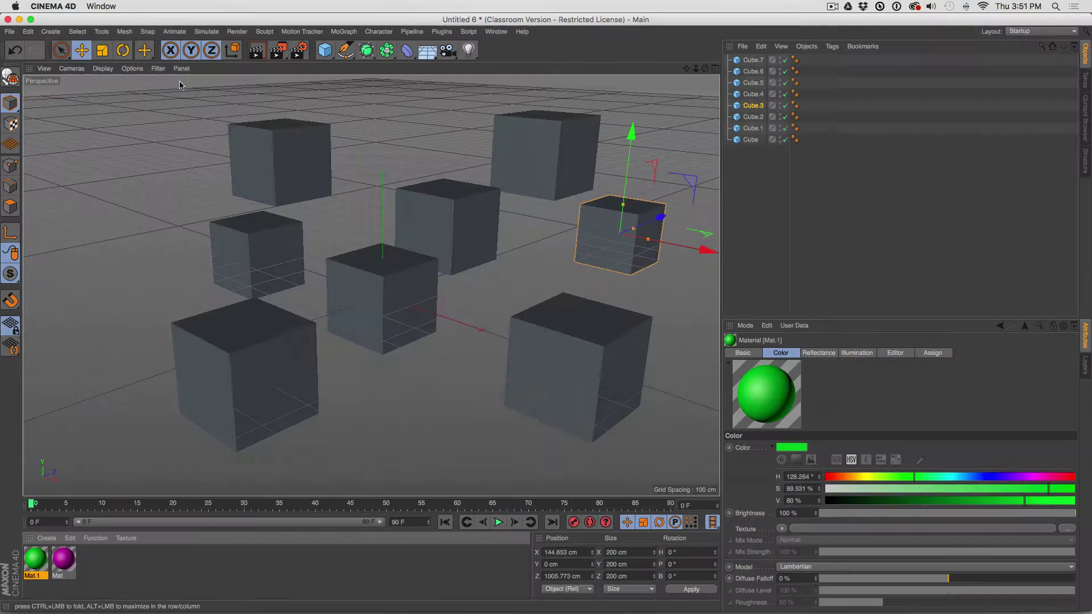
Step: Compare the green Mat.1 and magenta Mat materials' settings
left_click(64, 569)
left_click(48, 565)
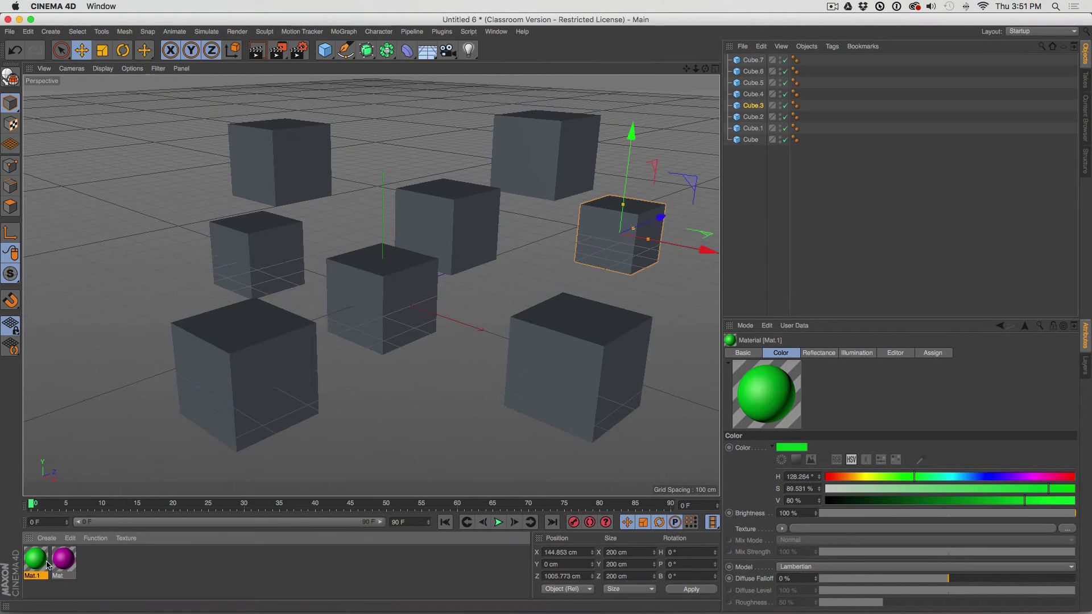
left_click(69, 563)
left_click(36, 559)
left_click(64, 562)
Step: Create Mat.2 and set it to red using a split-complementary harmony
double_click(110, 572)
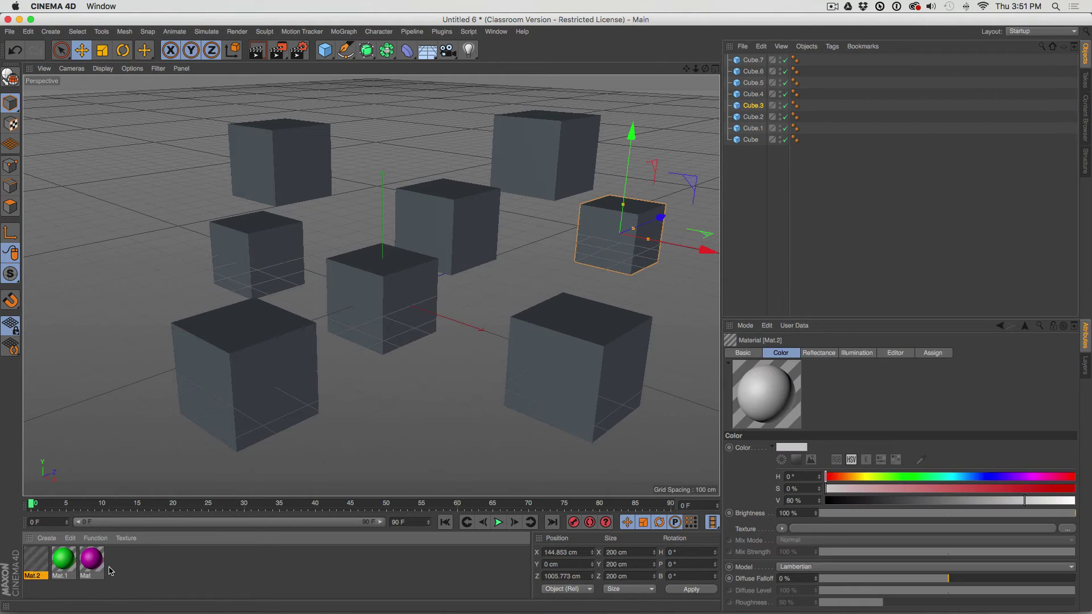
double_click(36, 557)
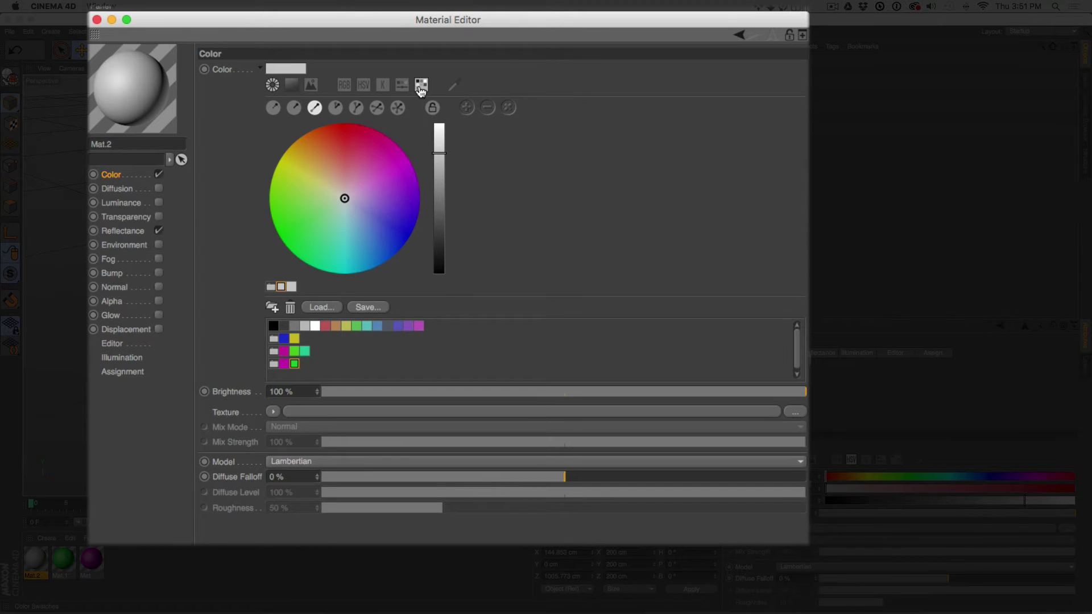
left_click(420, 88)
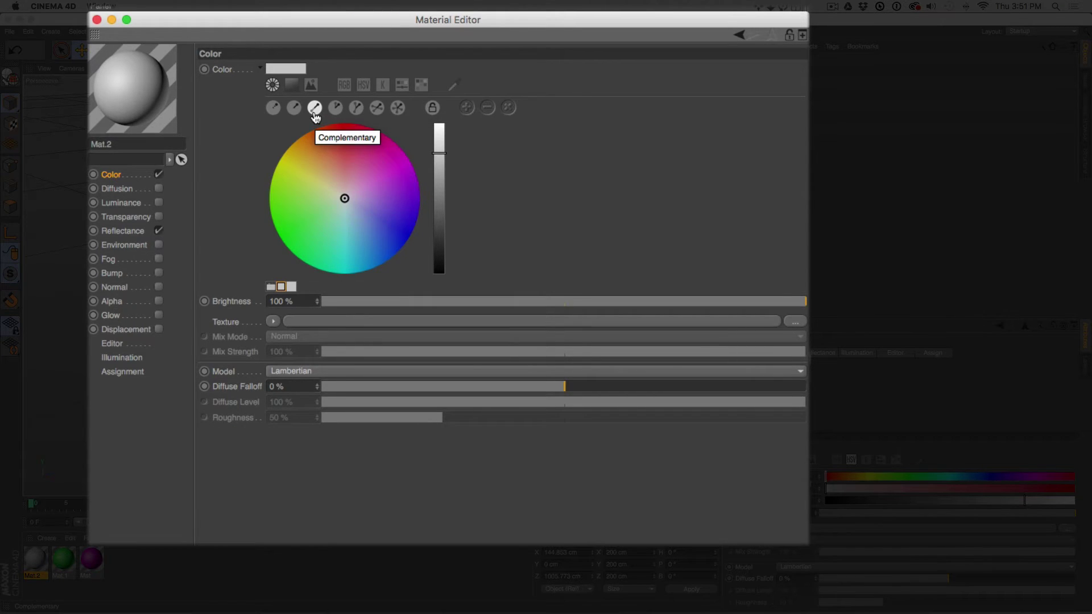
left_click(355, 112)
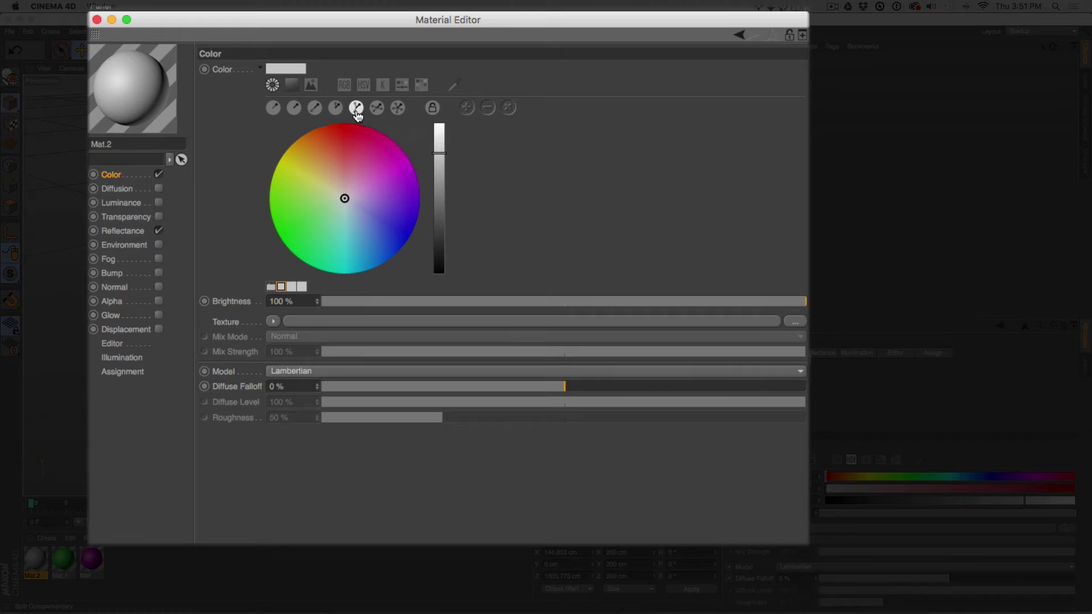
mouse_move(344, 198)
left_mouse_down()
mouse_move(353, 171)
mouse_move(342, 165)
mouse_move(357, 157)
mouse_move(348, 136)
left_mouse_up()
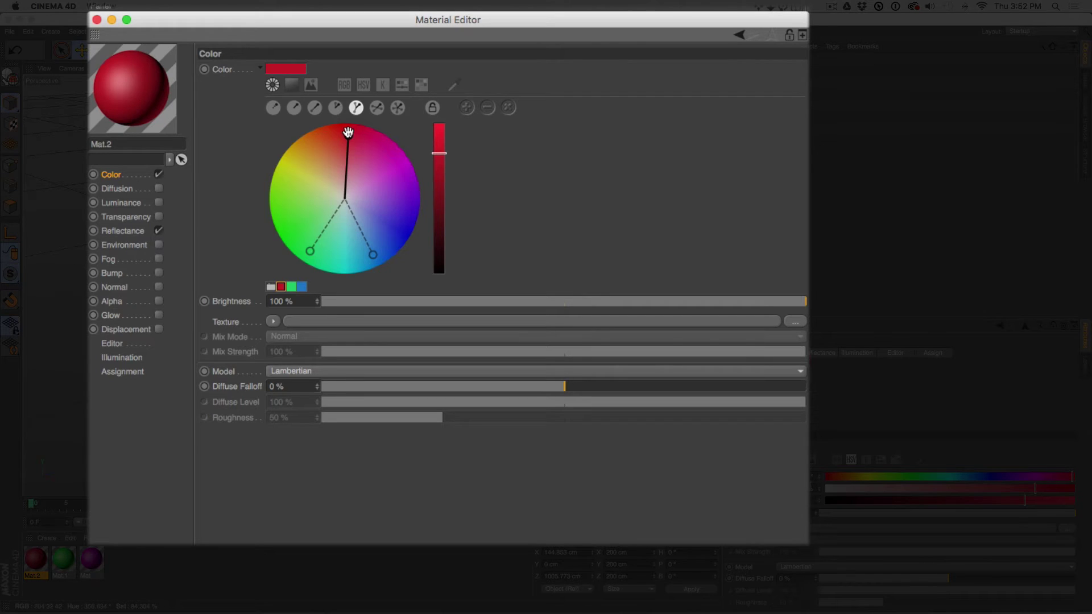
left_click_drag(348, 134, 345, 140)
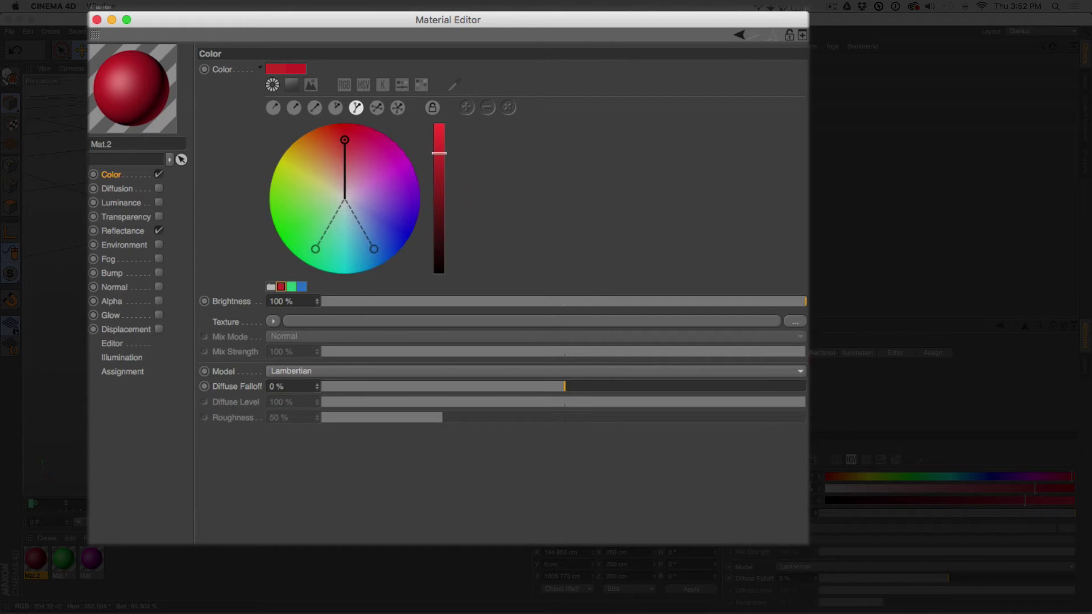
Step: Save the red, green and blue triad as a new swatch group 'te', then show RGB values
left_click(271, 286)
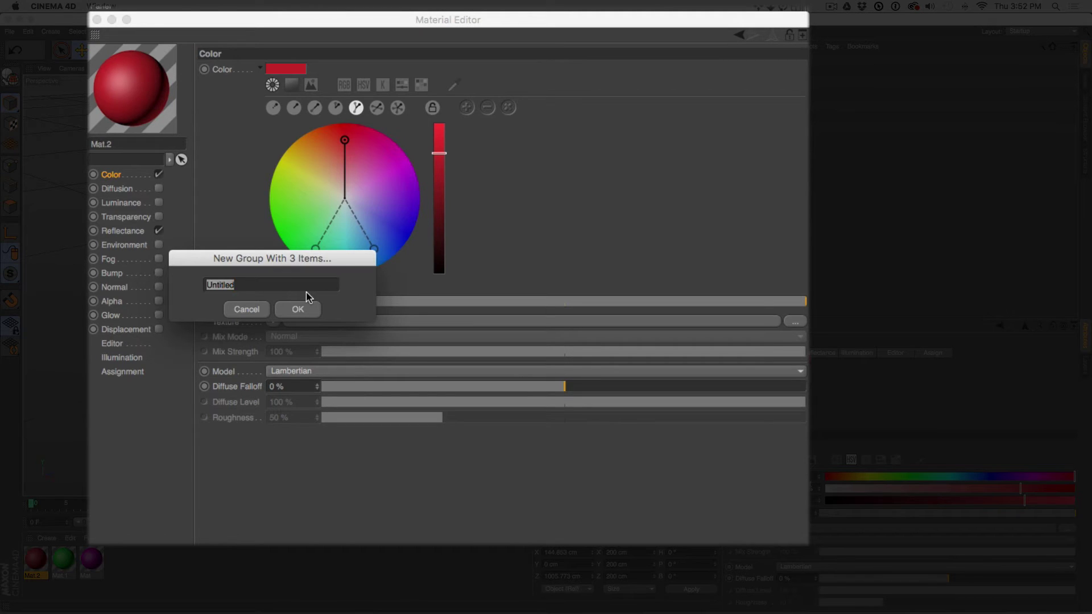
type("test 3")
left_click(312, 314)
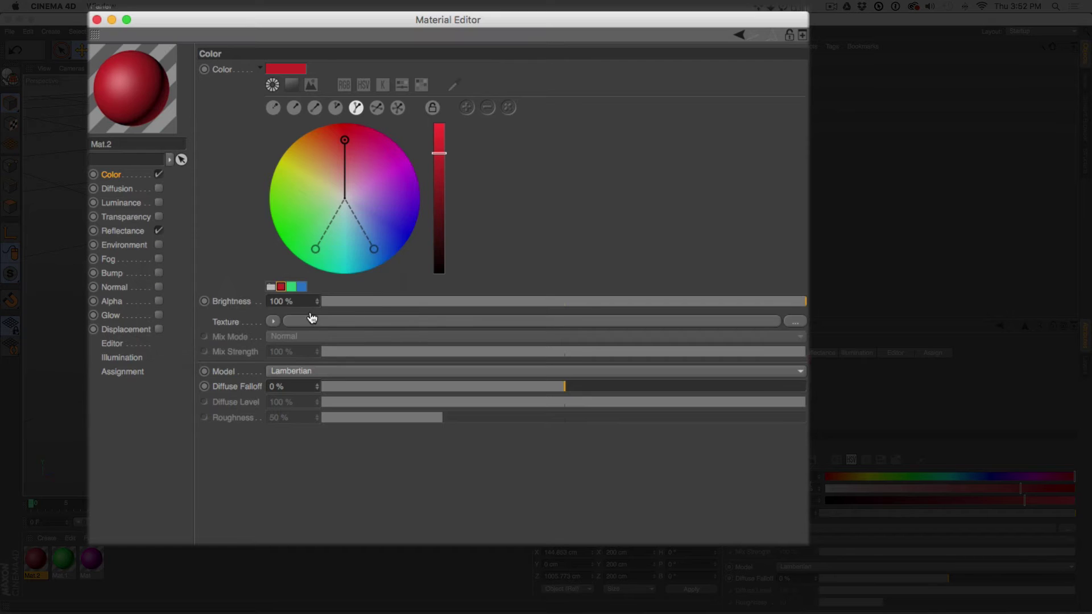
left_click(421, 88)
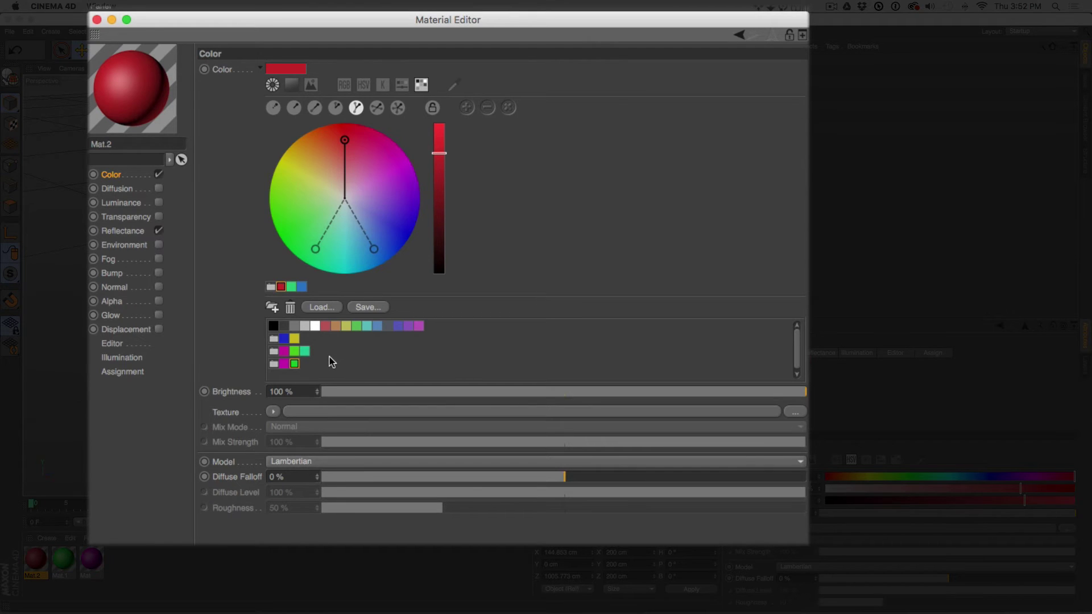
left_click(422, 86)
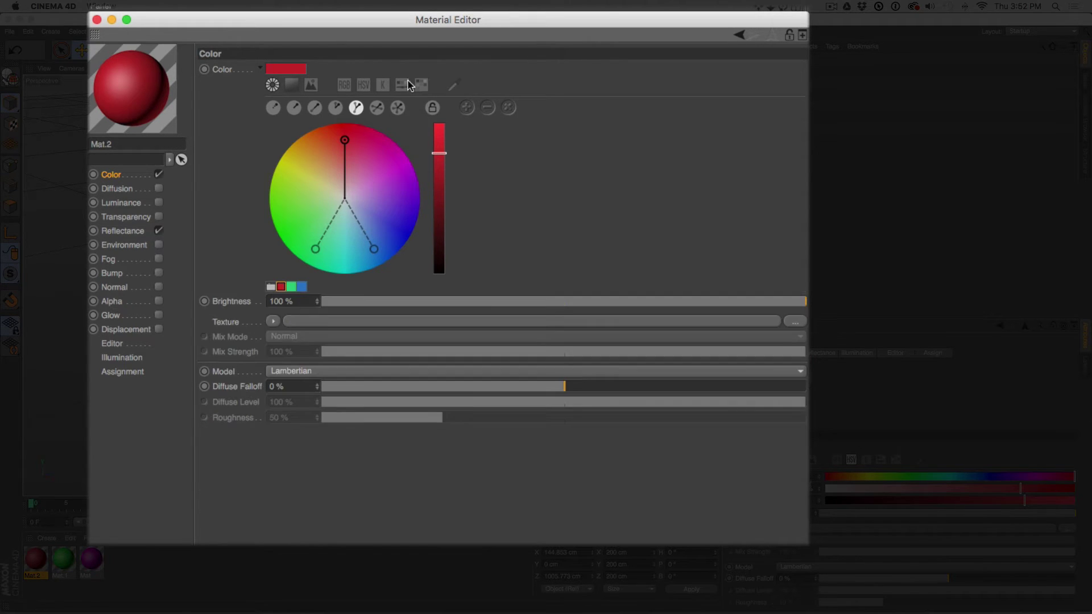
left_click(401, 85)
left_click(421, 85)
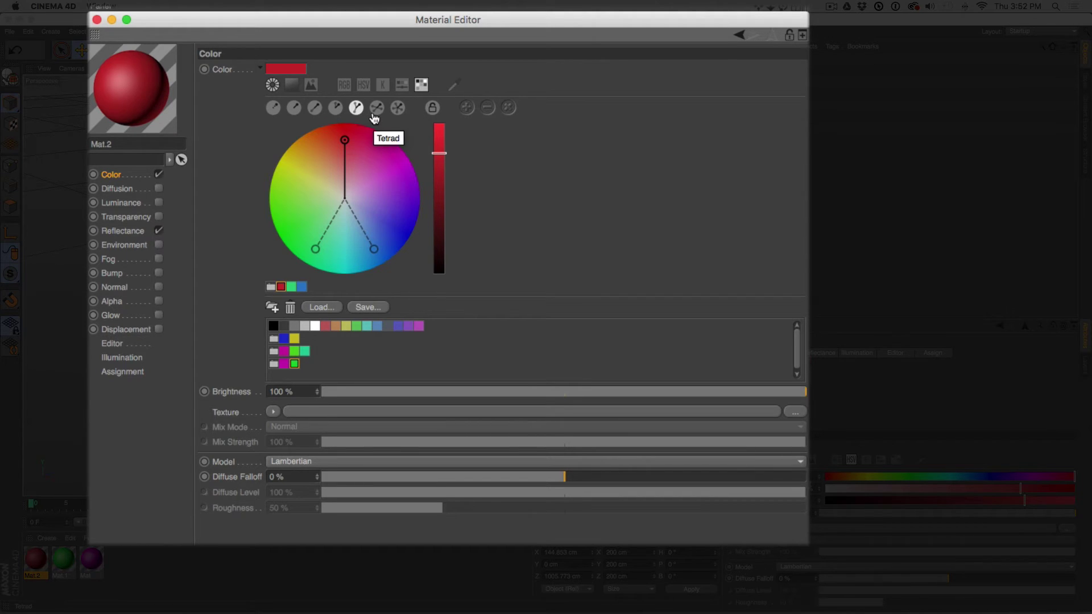
left_click(344, 84)
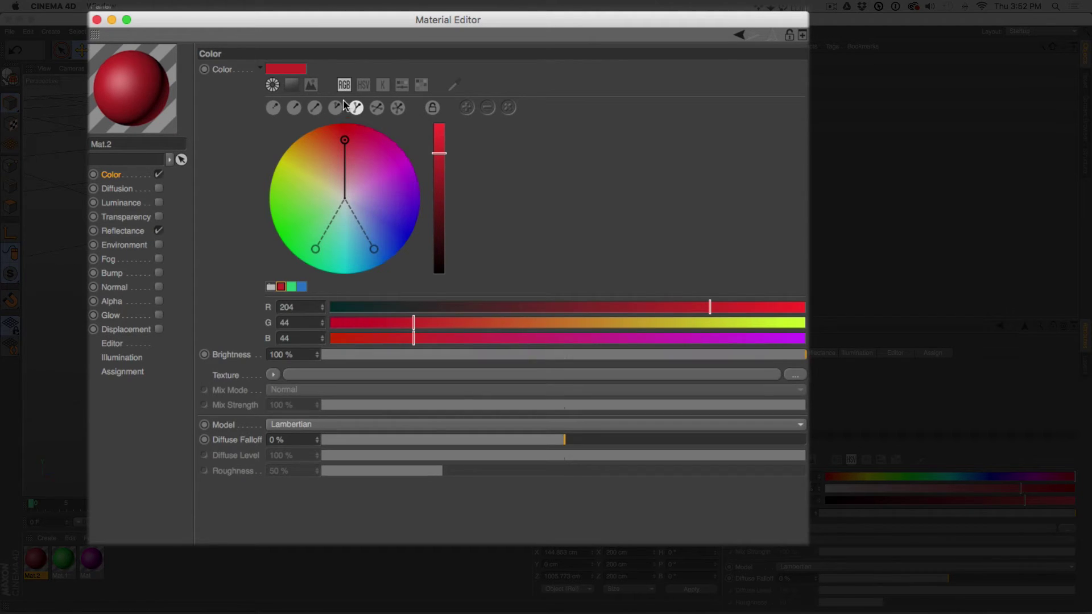
Step: Turn off the colour wheel and set Mat.2 to peach orange, RGB 235, 168, 124
left_click(272, 85)
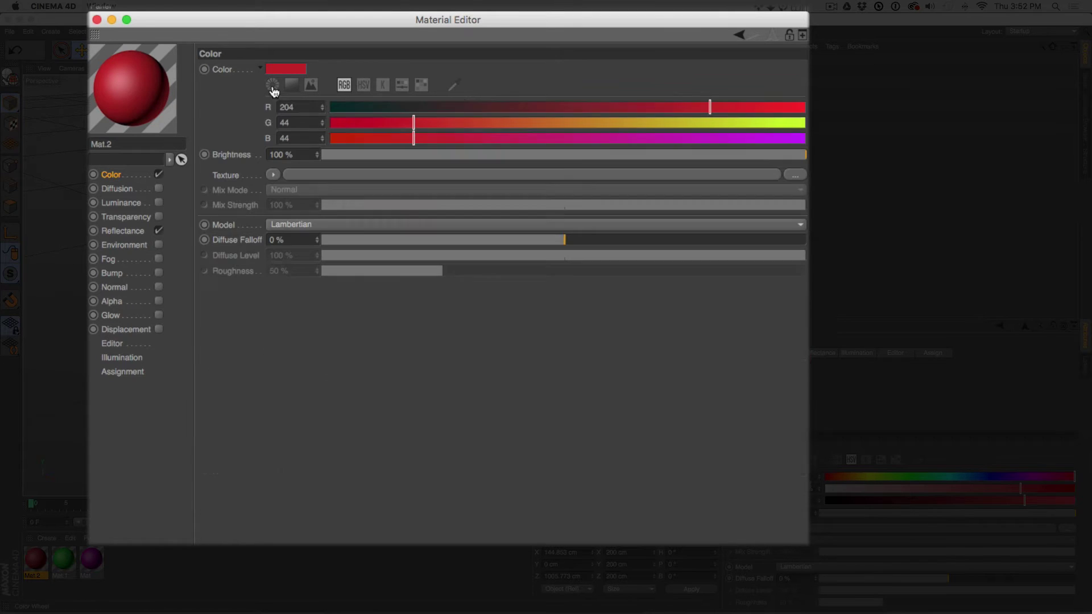
left_click_drag(411, 123, 643, 123)
left_click(438, 107)
left_click_drag(759, 107, 767, 107)
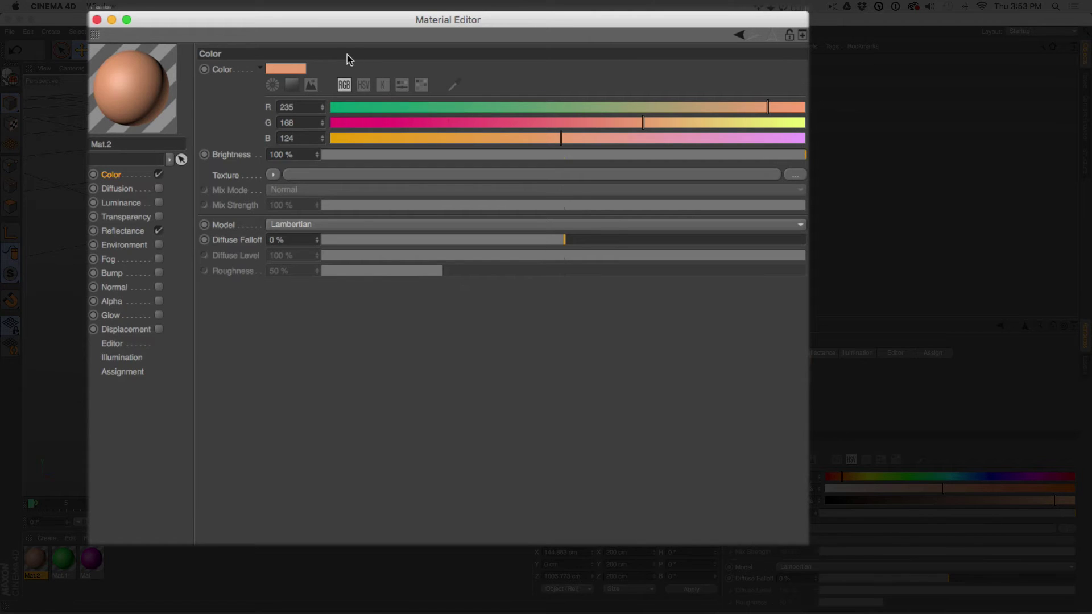
left_click(310, 88)
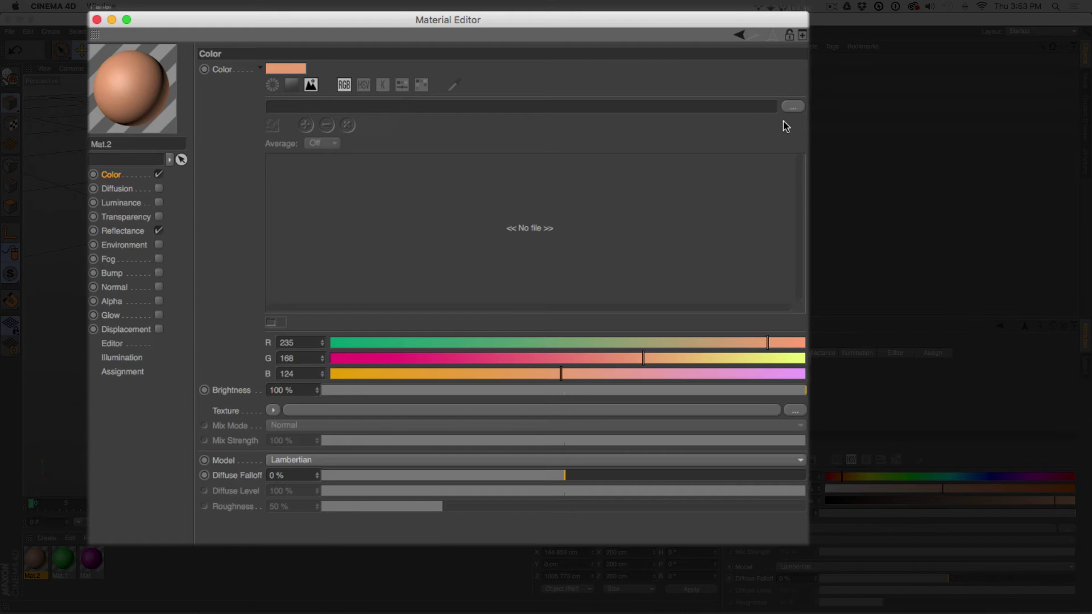
Step: Load color-pattern.jpeg as the picture to sample colours from
left_click(794, 107)
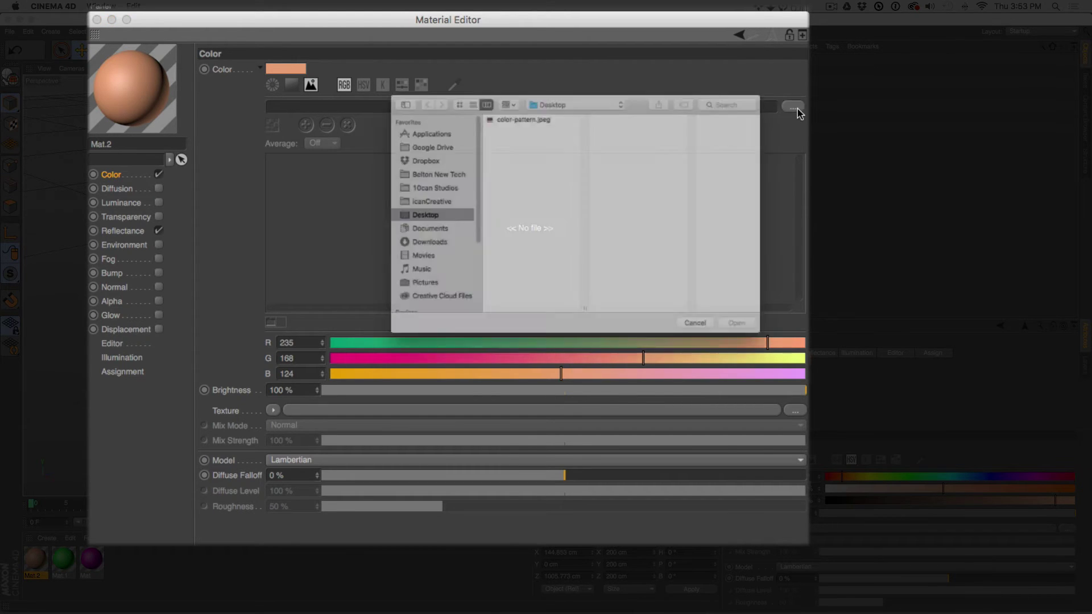
left_click(506, 78)
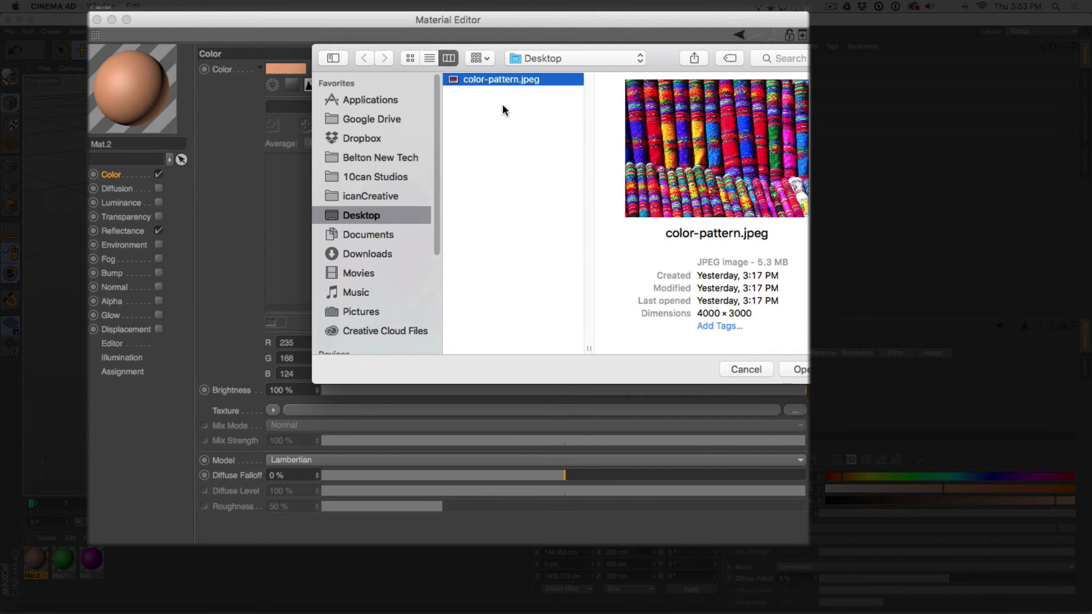
left_click(795, 367)
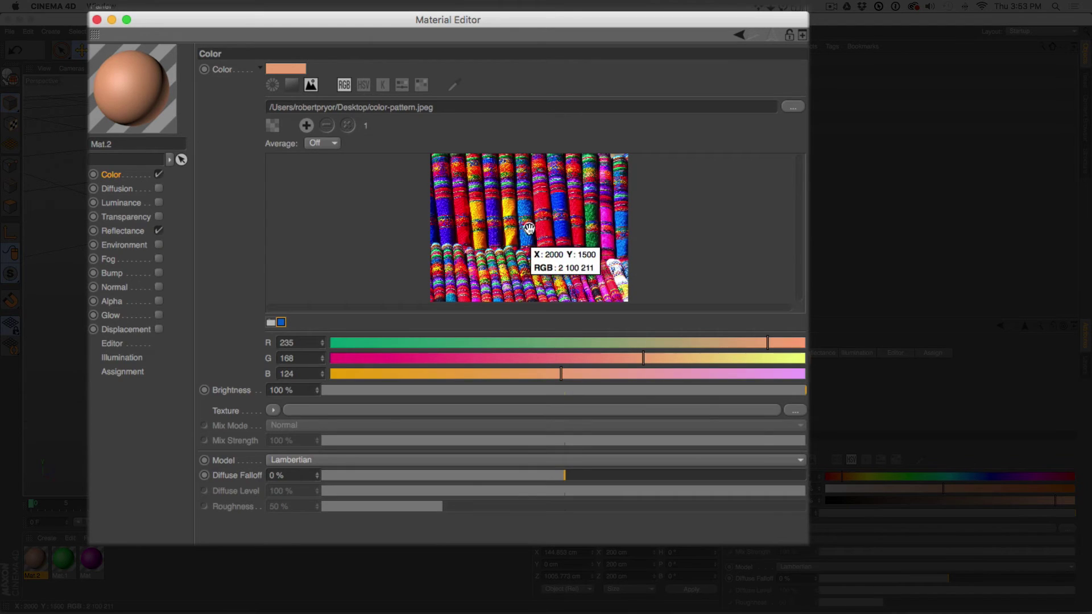
Step: Sample colours from the picture with extra sample points, ending on magenta (255, 82, 249)
mouse_move(528, 230)
left_mouse_down()
mouse_move(546, 231)
mouse_move(519, 186)
mouse_move(508, 219)
mouse_move(490, 207)
mouse_move(506, 224)
mouse_move(542, 203)
left_mouse_up()
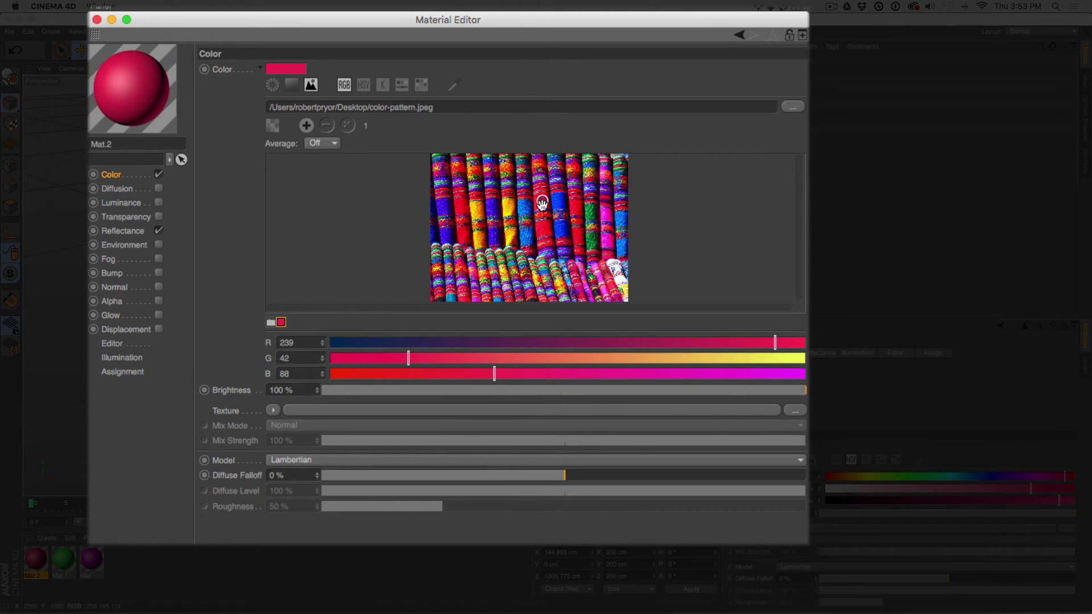
mouse_move(544, 203)
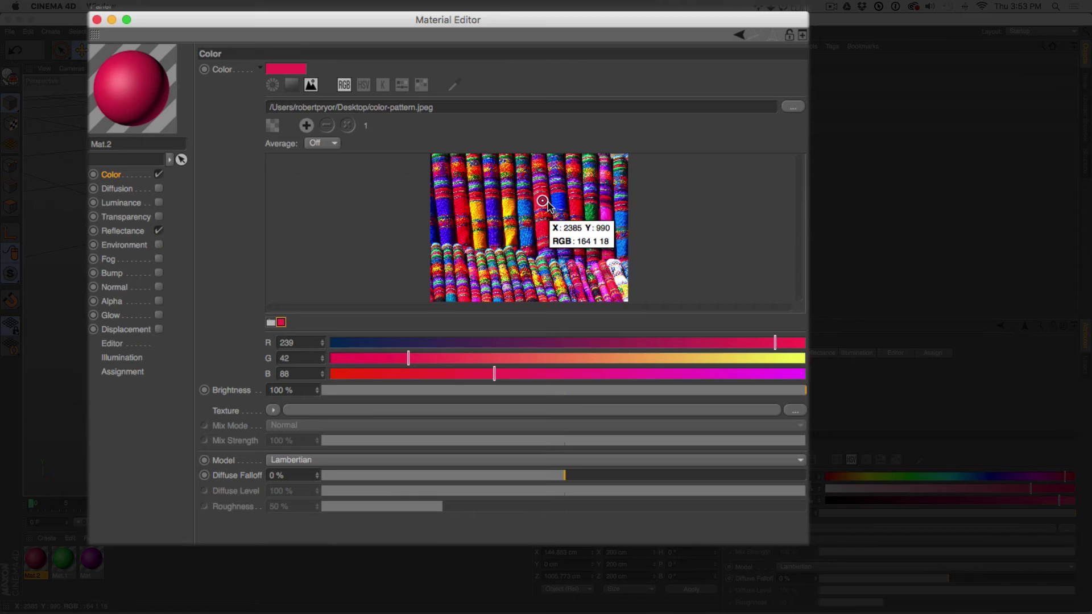
left_click(308, 129)
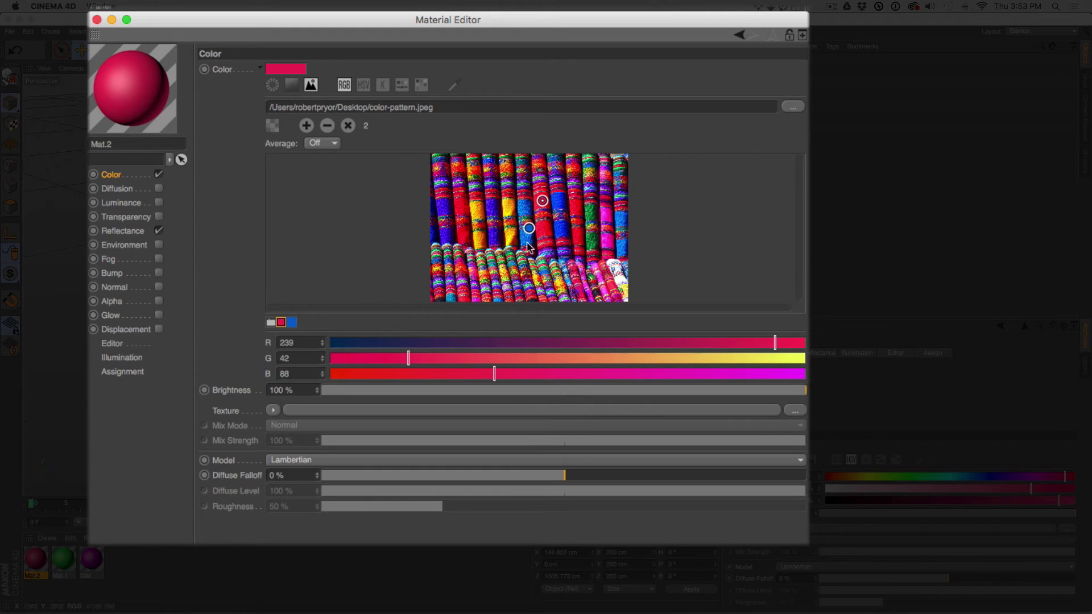
mouse_move(529, 229)
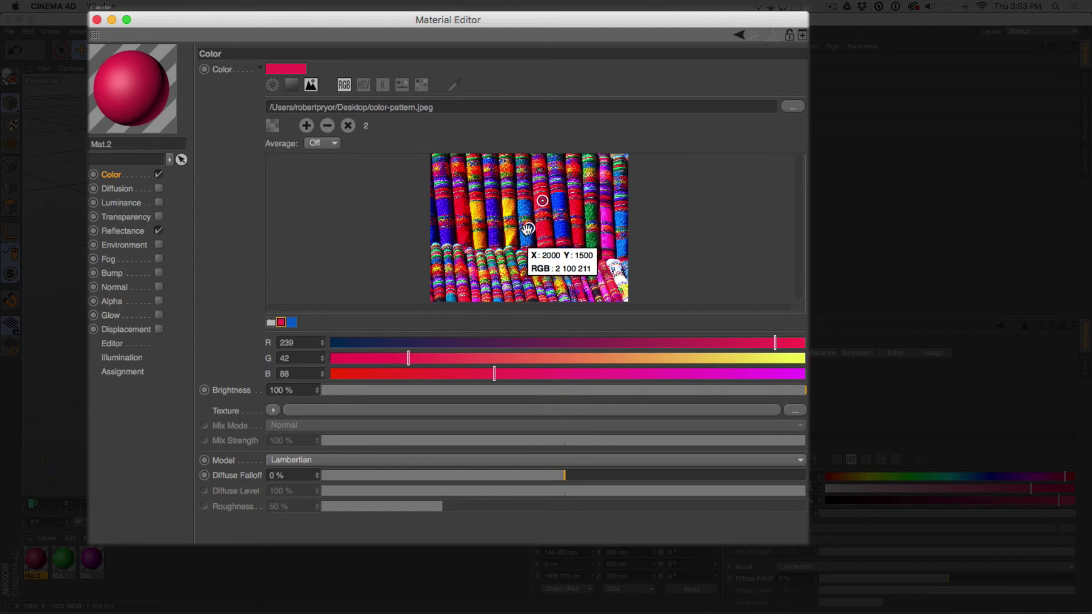
left_click(291, 323)
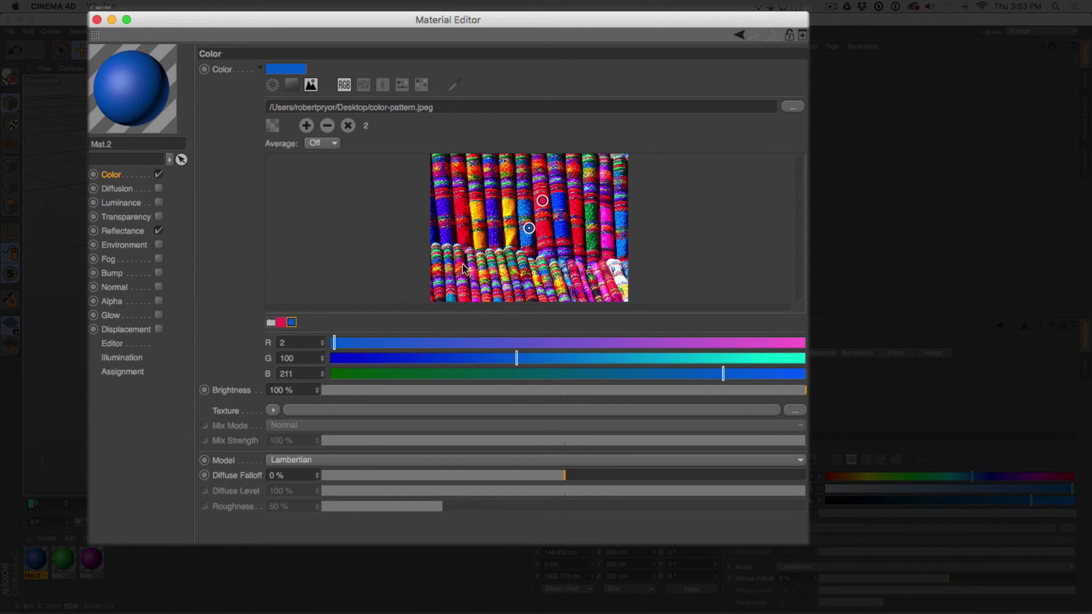
left_click_drag(529, 227, 476, 213)
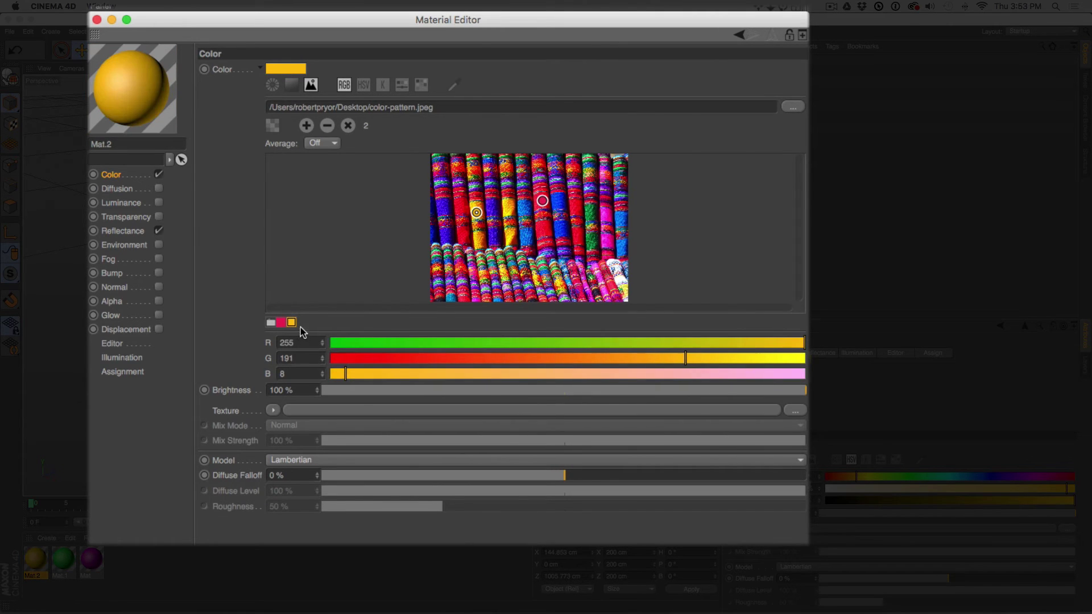
left_click(306, 126)
left_click_drag(529, 228, 606, 241)
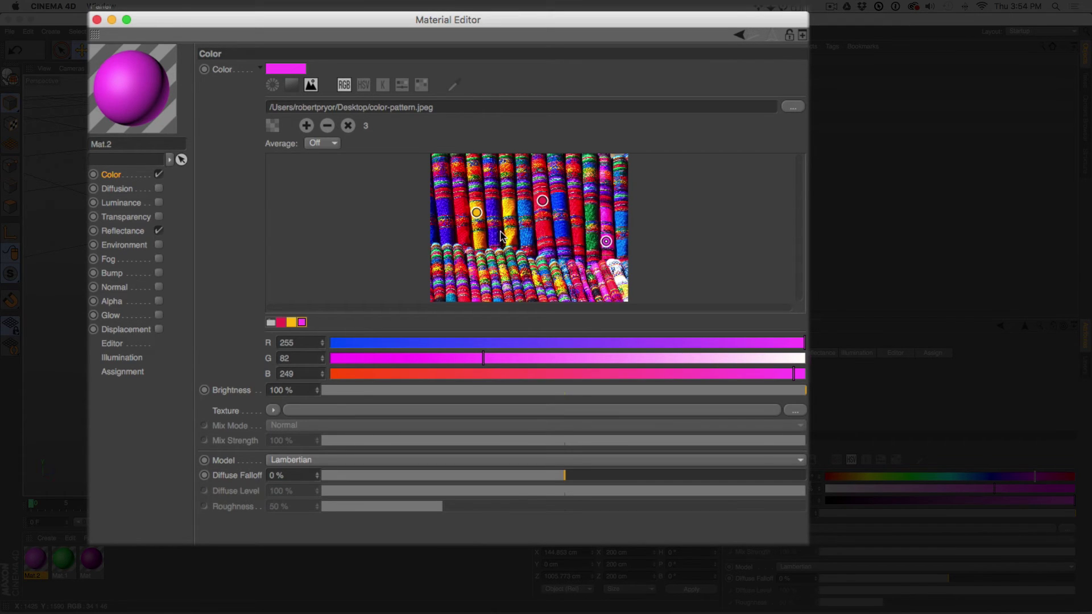
mouse_move(502, 235)
Step: Clear the extra samples, make Mat.2 blue (RGB 74, 79, 255) on the wheel, and close the editor
left_click(348, 125)
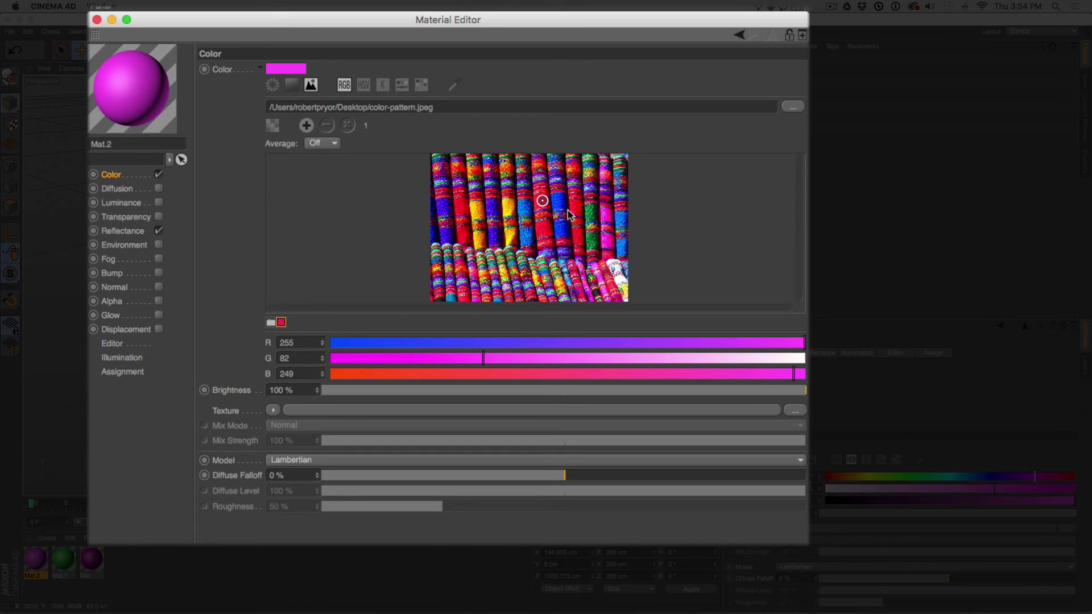
left_click(273, 85)
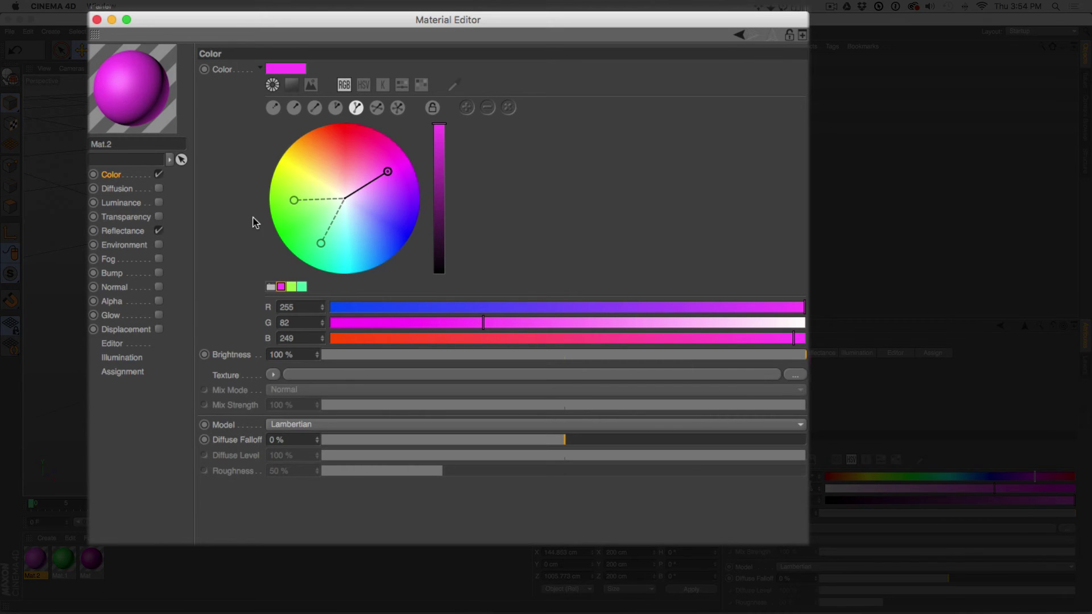
left_click_drag(387, 170, 390, 226)
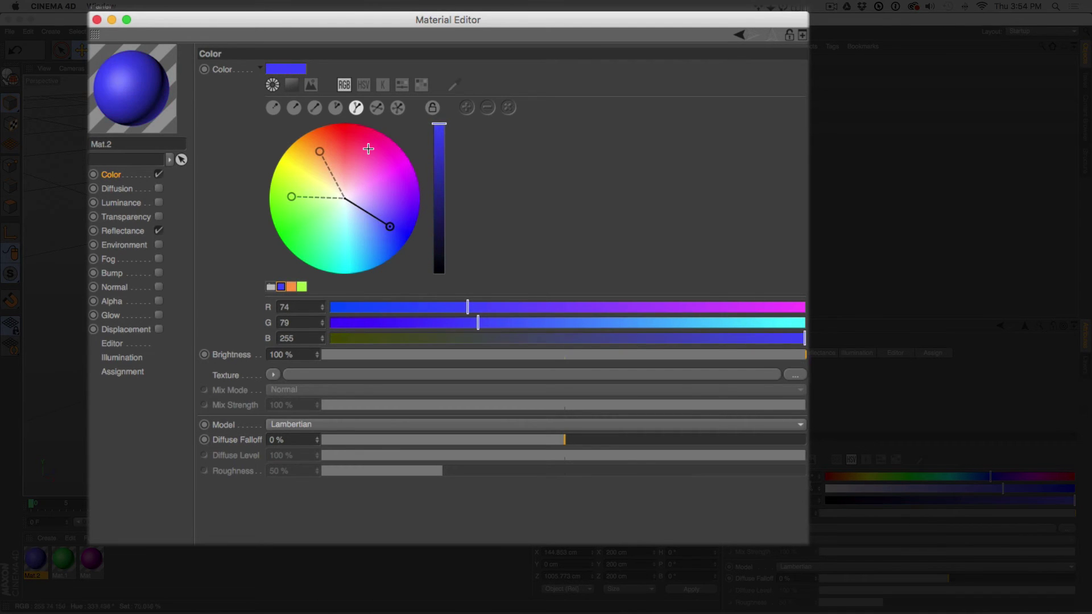
left_click(96, 20)
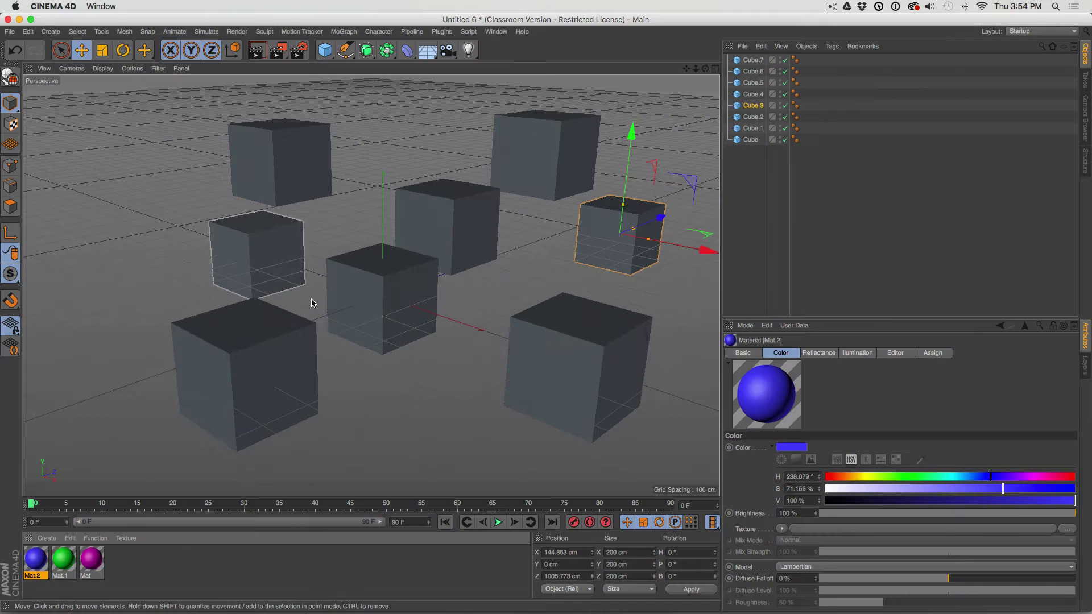
Step: Create a new material, Mat.3, and open it in the Material Editor
left_click(151, 576)
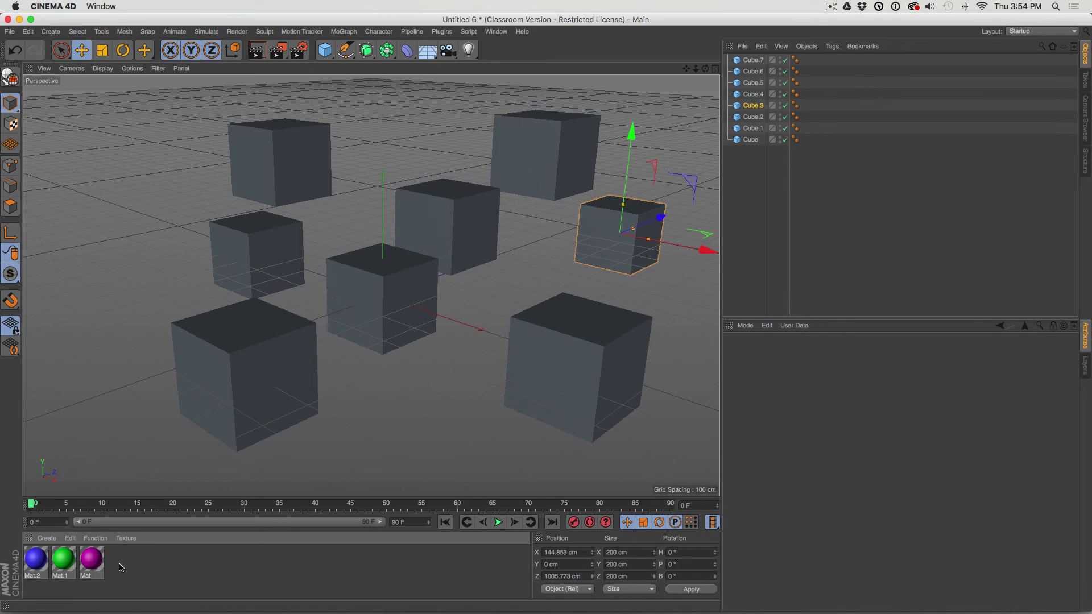
double_click(136, 568)
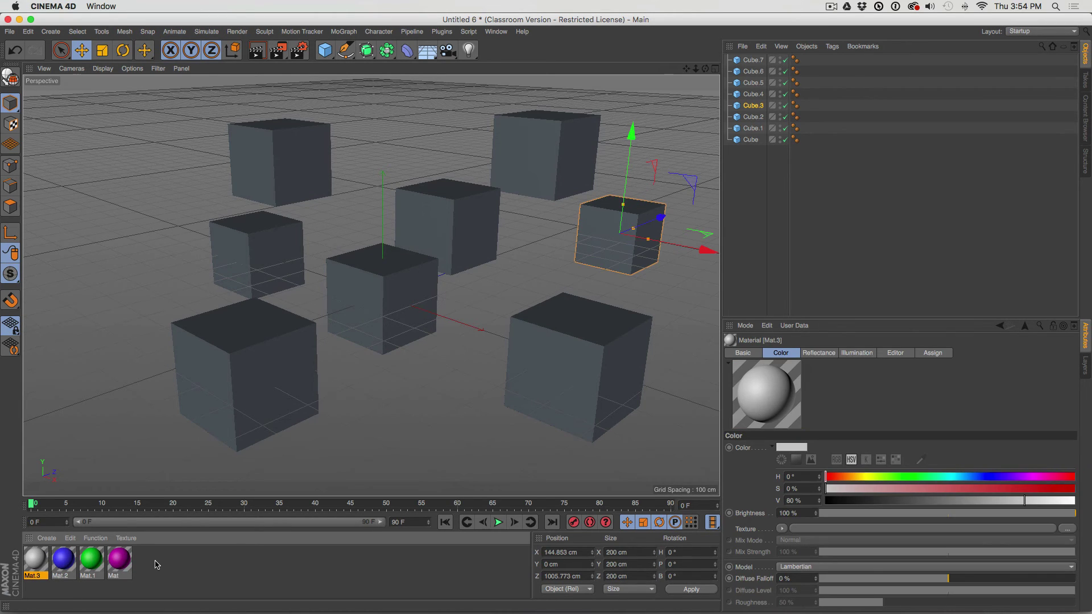
double_click(35, 559)
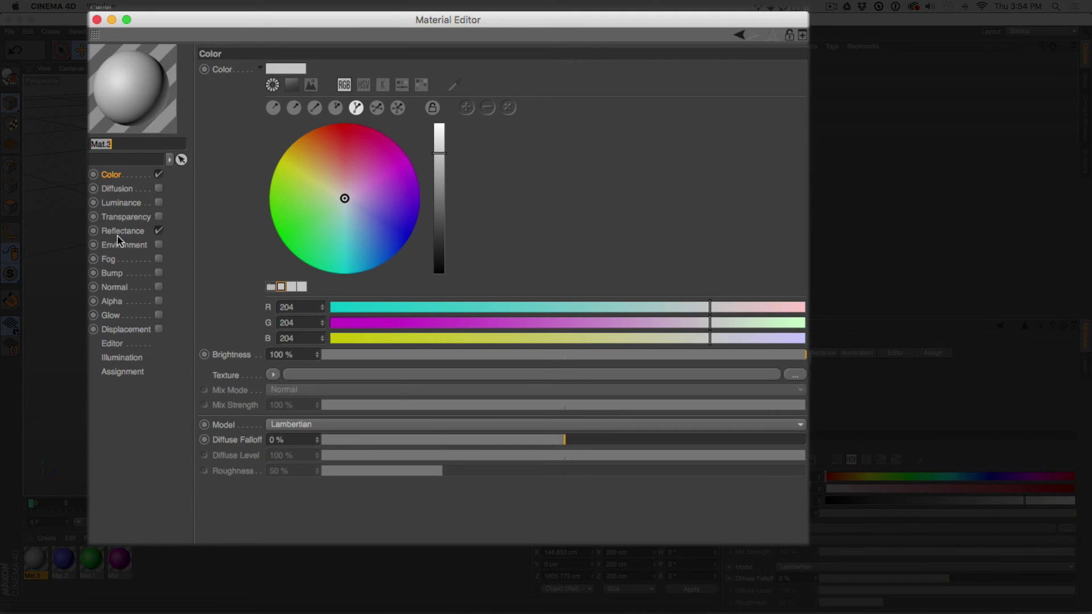
Step: Colour Mat.3 red (RGB 204, 26, 37) on the wheel, keep Reflectance on, and close the editor
left_click(160, 231)
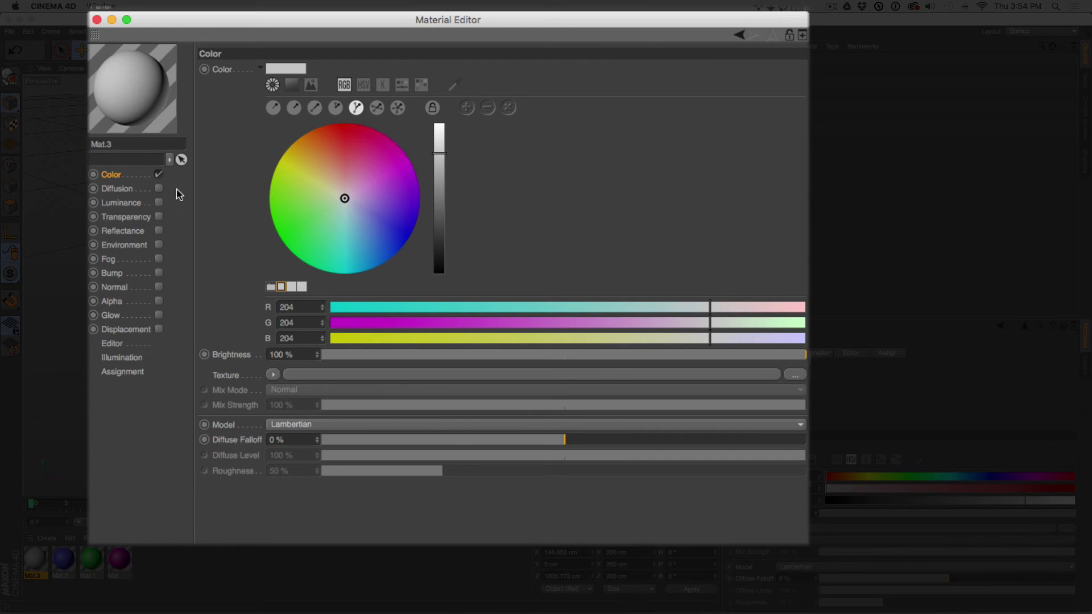
left_click_drag(329, 154, 351, 129)
left_click(273, 107)
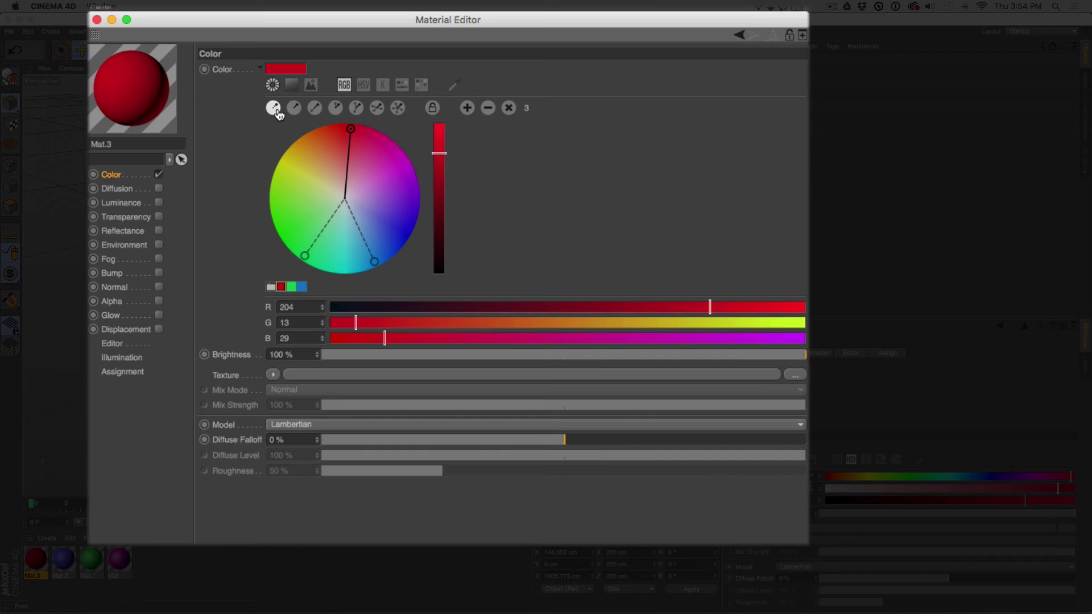
left_click_drag(348, 130, 346, 134)
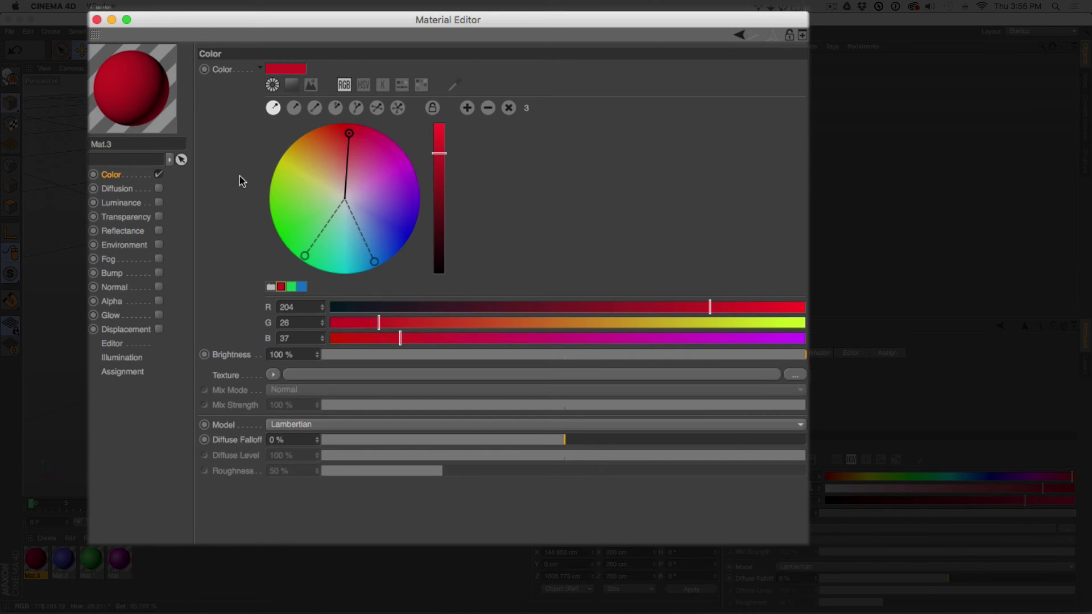
left_click(159, 174)
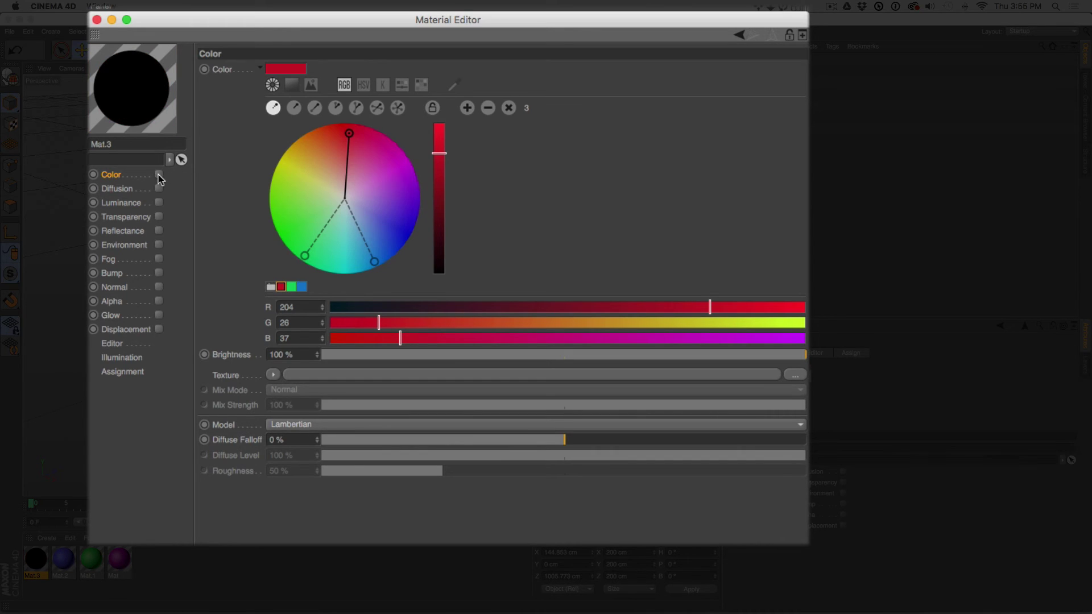
left_click(159, 175)
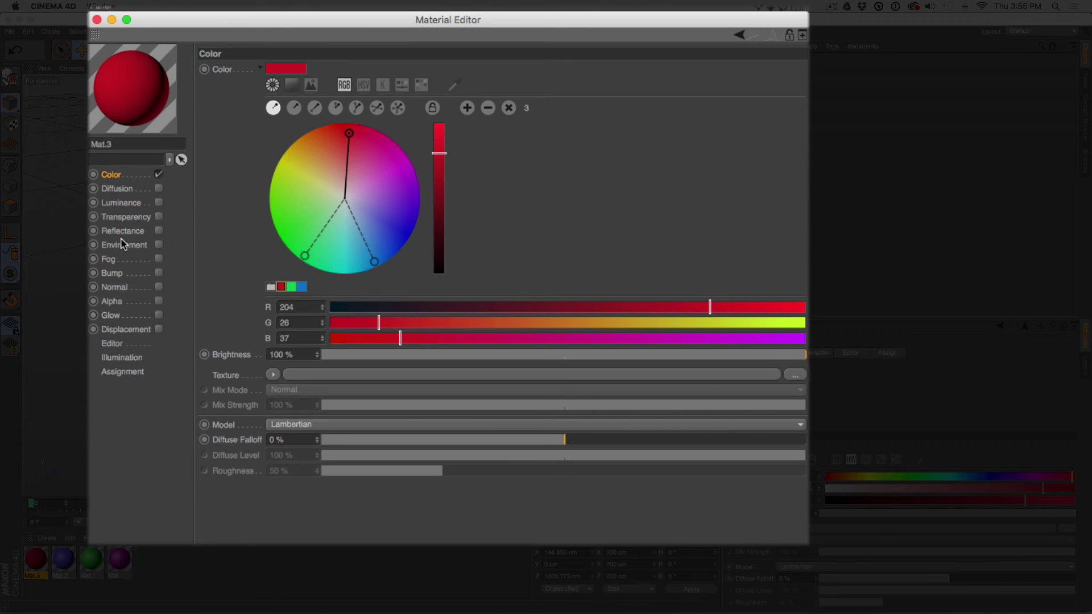
left_click(159, 231)
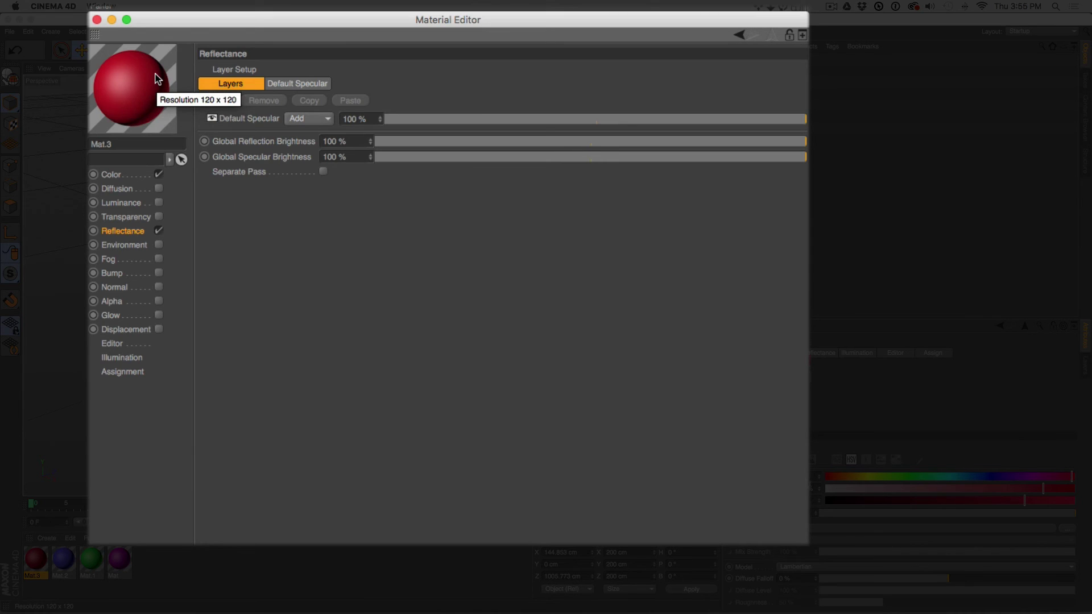
left_click(97, 19)
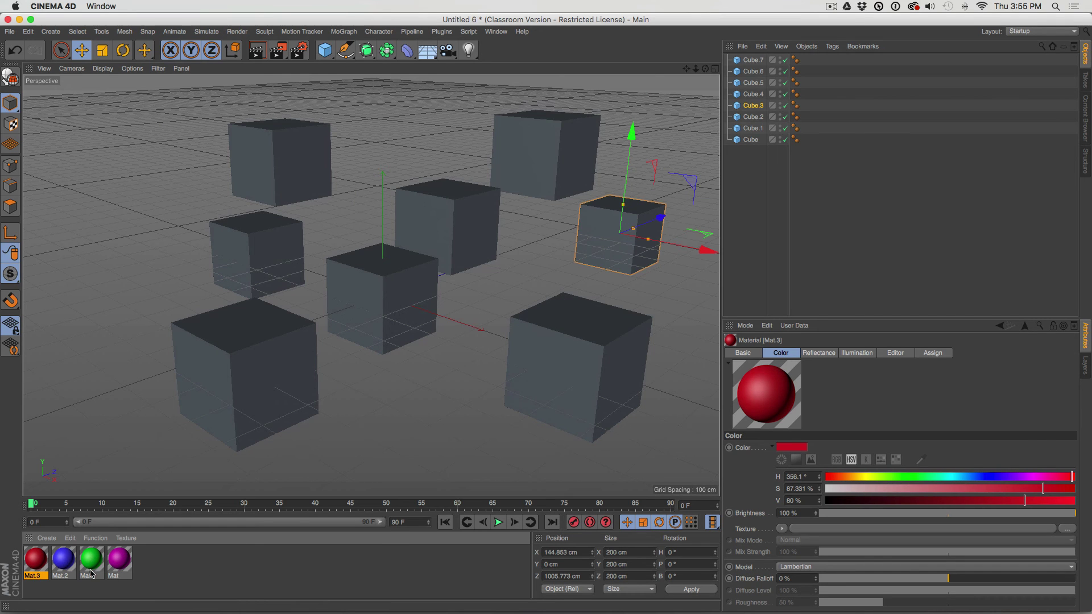
Step: Create another new material, Mat.4, and open it for editing
left_click(228, 575)
double_click(181, 571)
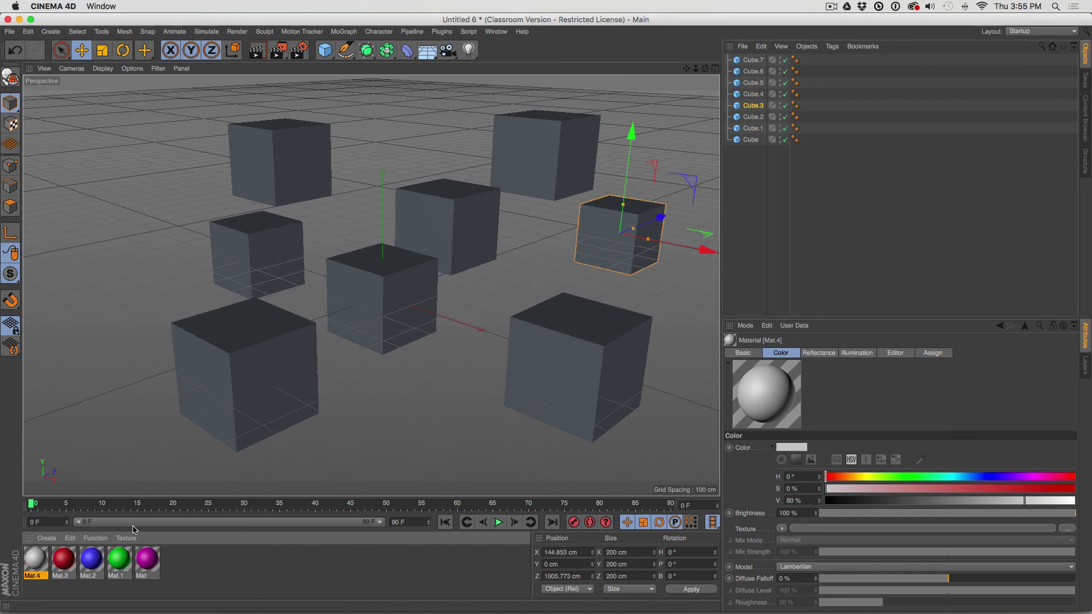
double_click(35, 556)
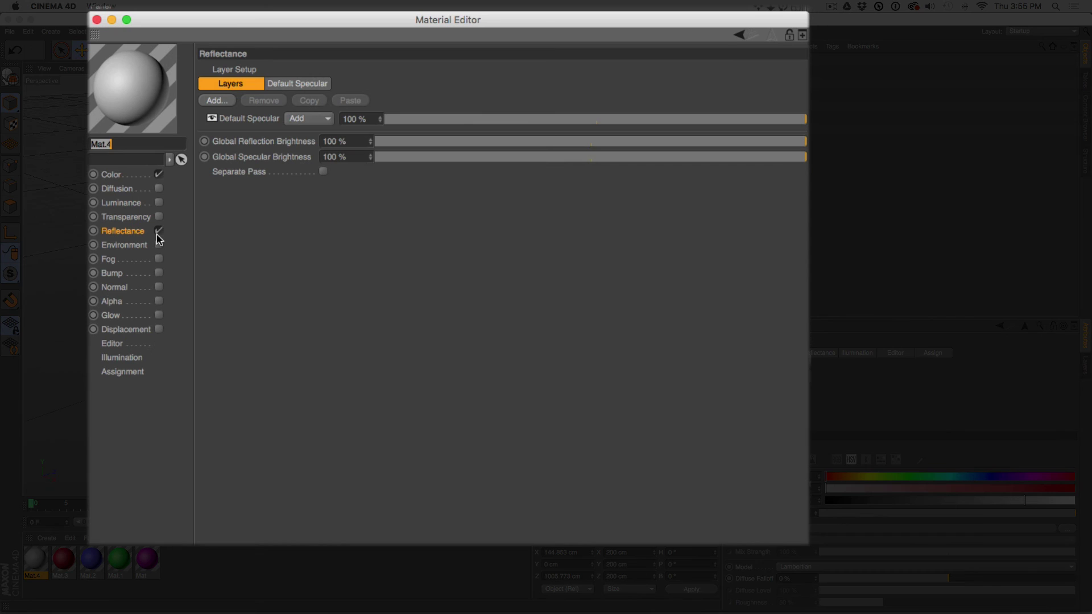
Step: Make Mat.4 yellow with Reflectance off and Glow on, then close the editor
left_click(159, 231)
left_click(110, 175)
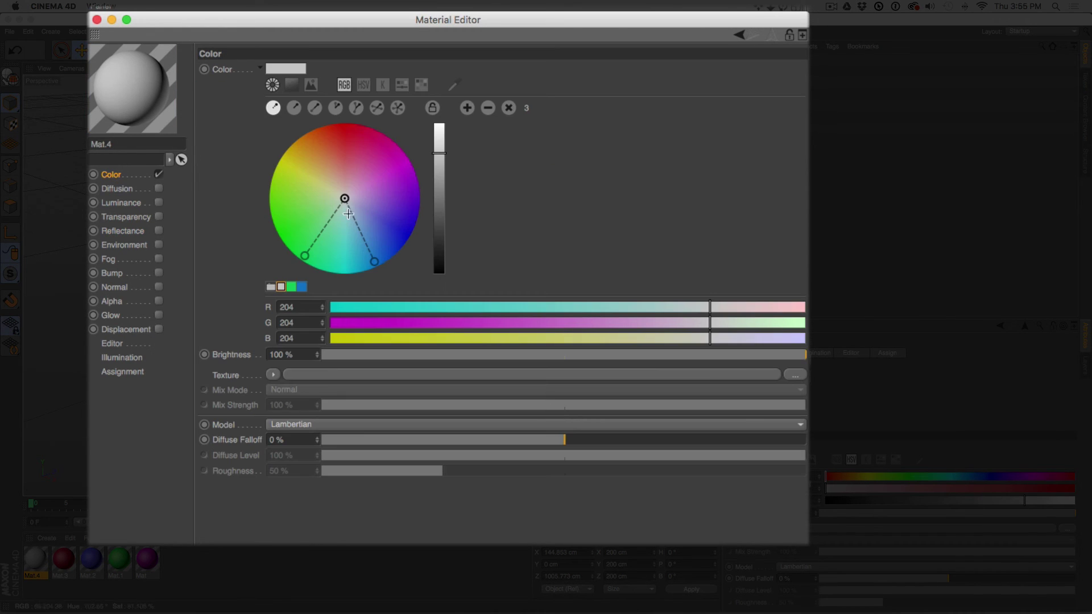
left_click(293, 108)
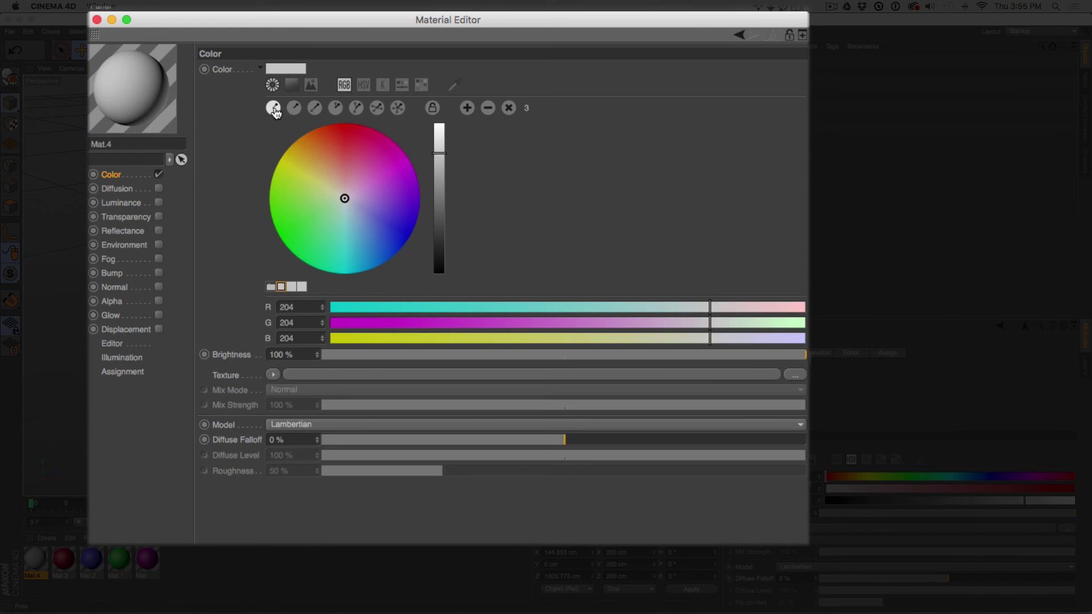
left_click_drag(358, 157, 286, 161)
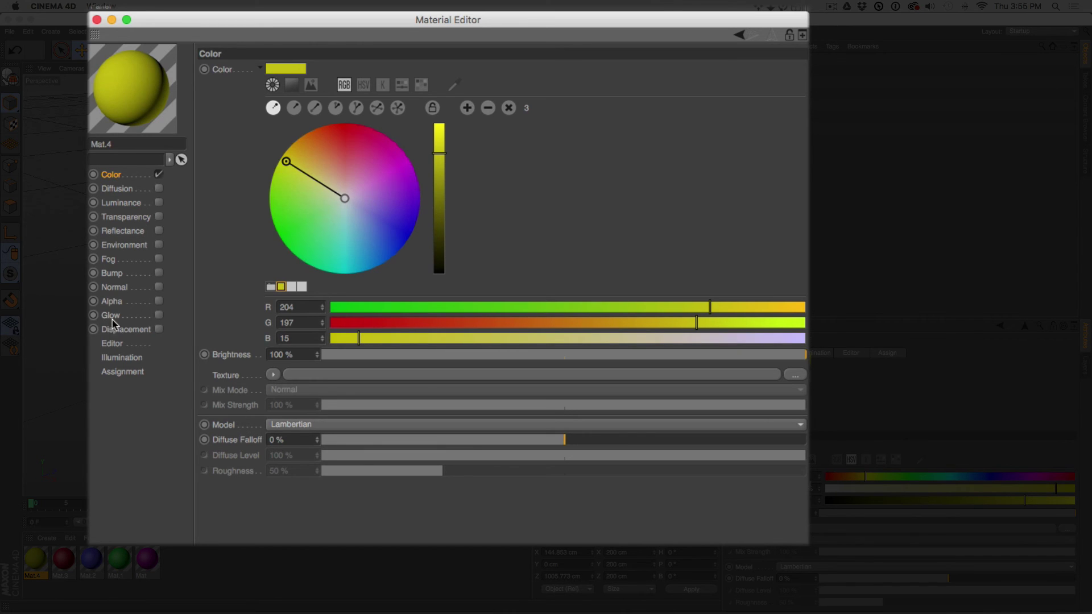
left_click(157, 317)
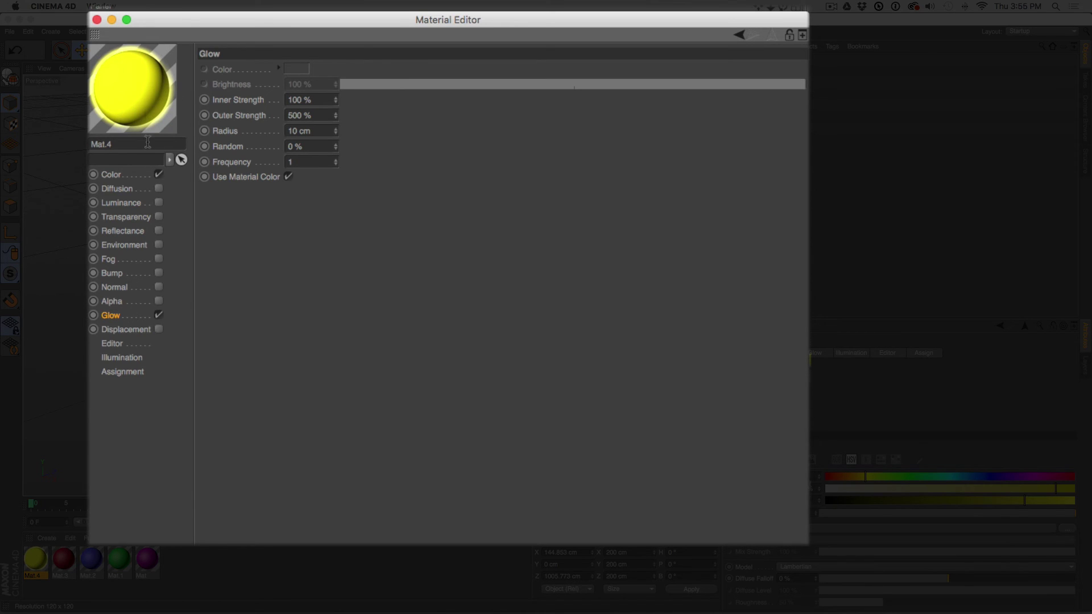
left_click(97, 21)
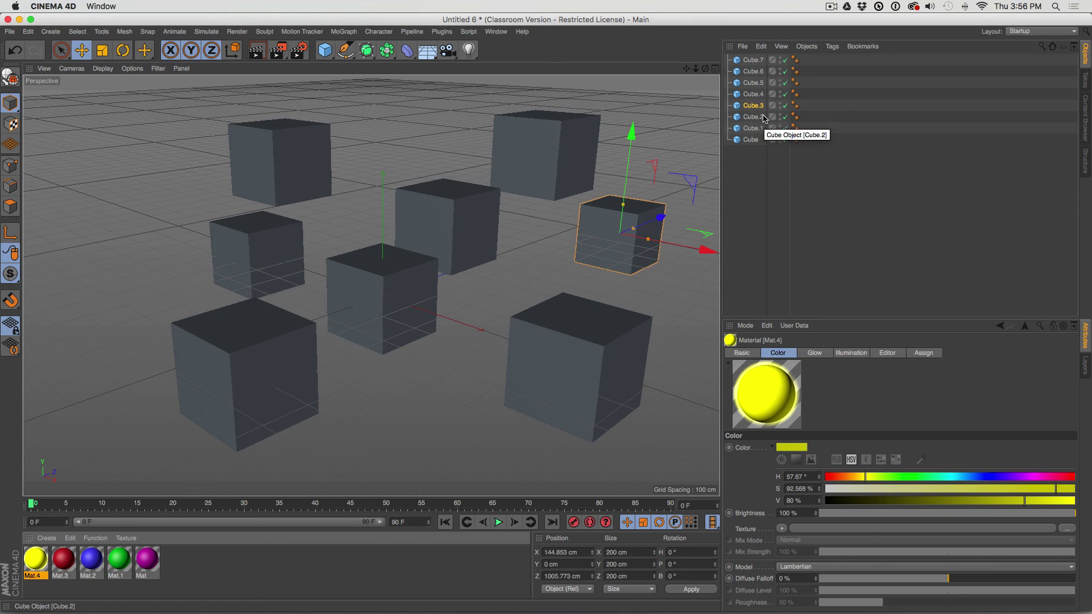
Step: Locate the centre cube named Cube and apply the magenta material to it
left_click(750, 140)
left_click(753, 125)
left_click(753, 117)
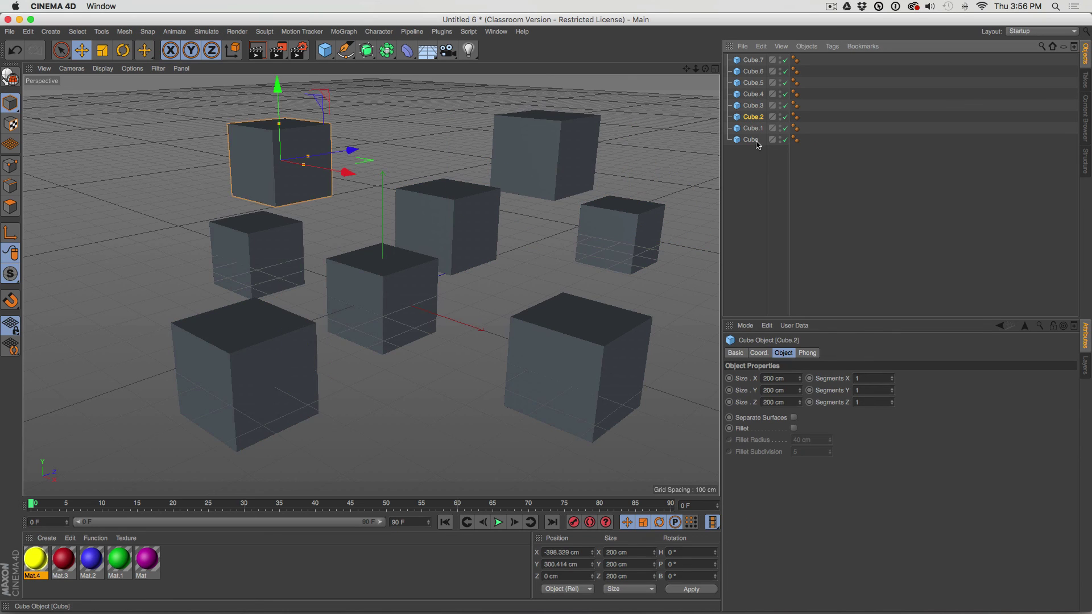
left_click(750, 139)
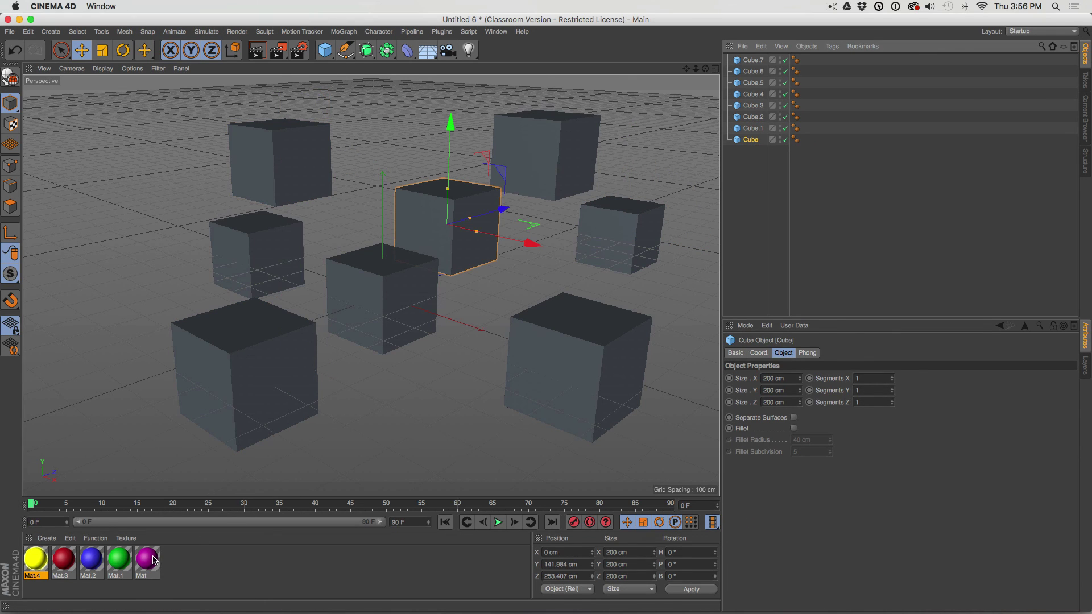
left_click_drag(156, 560, 749, 144)
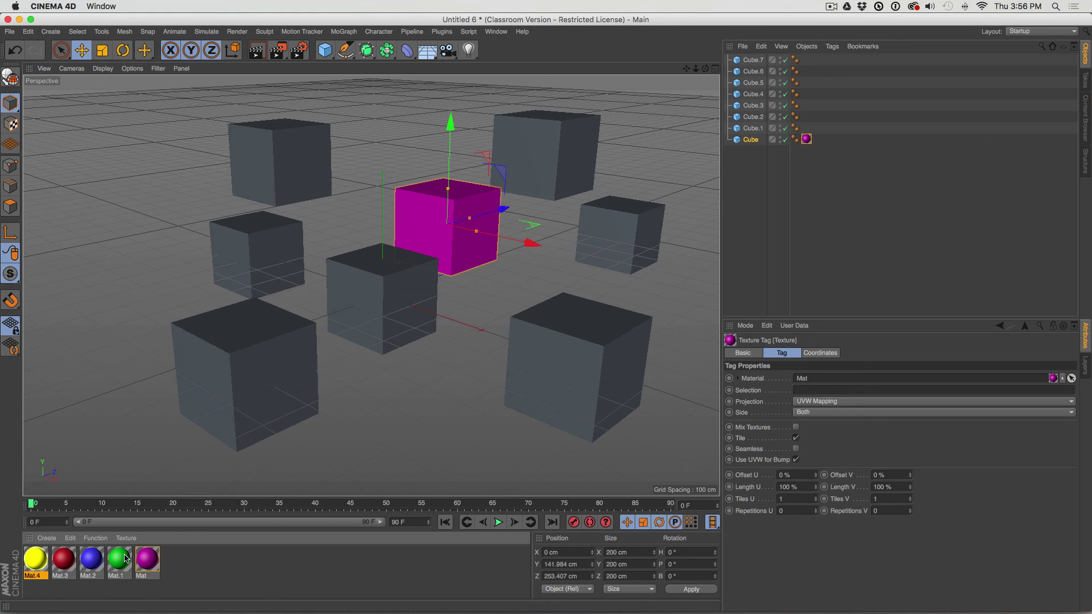
Step: Apply green, blue, yellow, red, blue and green materials to the surrounding cubes
left_click_drag(127, 559, 253, 363)
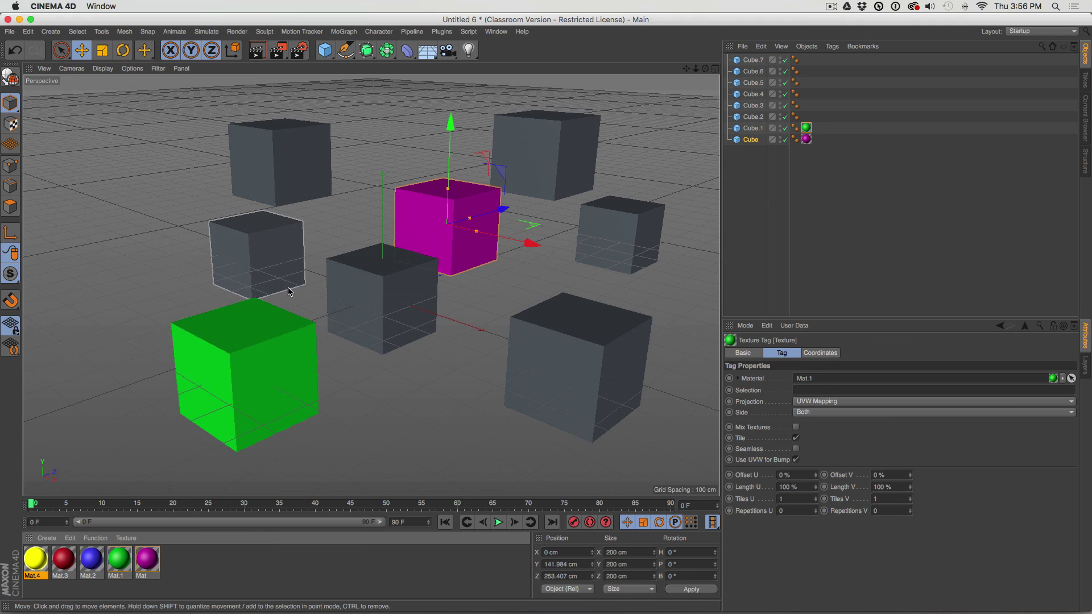
left_click_drag(95, 557, 383, 317)
left_click_drag(43, 560, 553, 374)
left_click_drag(72, 560, 600, 240)
left_click_drag(85, 566, 306, 167)
left_click_drag(129, 558, 568, 159)
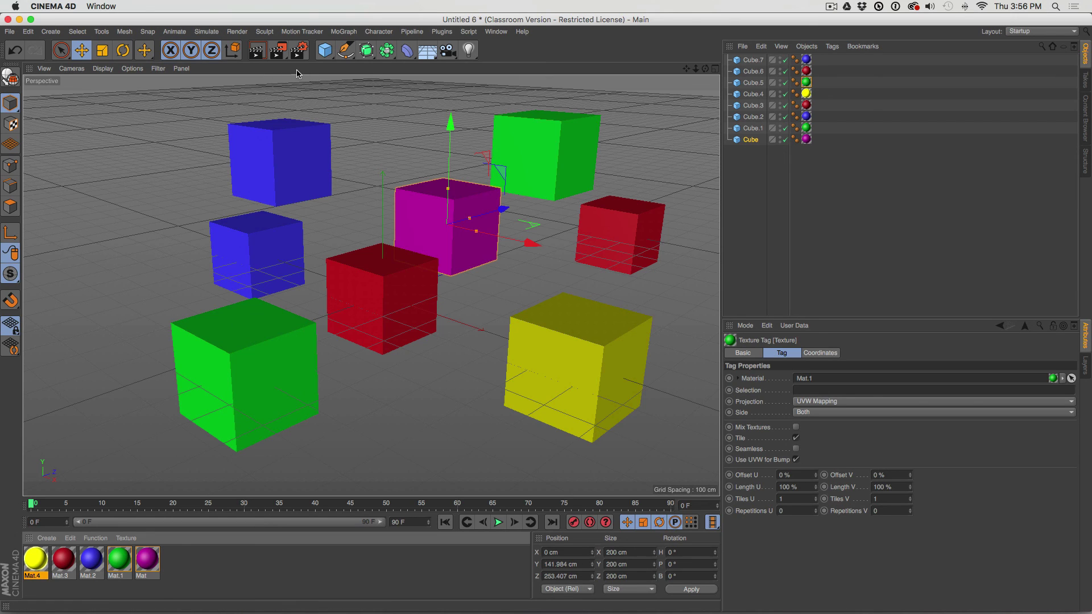
Step: Render the active view, return to the editor, then re-render with Ctrl+R
left_click(259, 53)
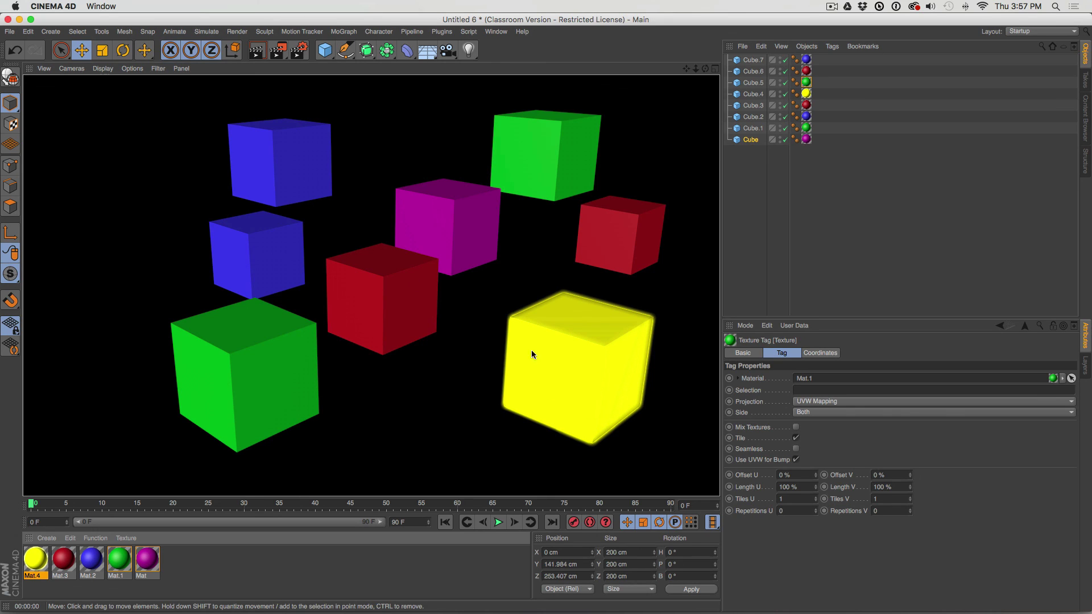
left_click(287, 104)
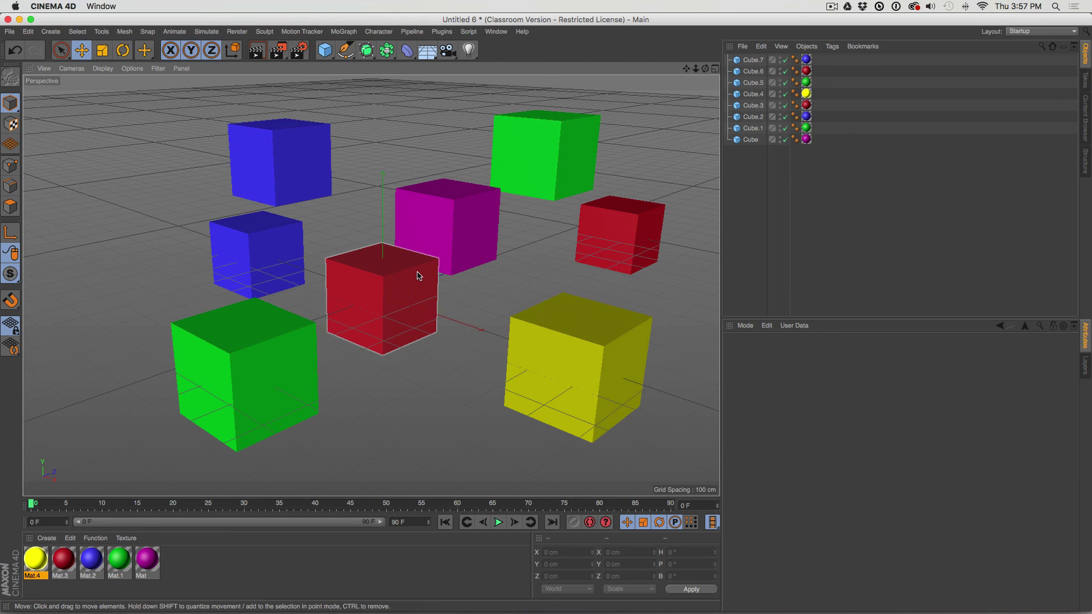
key("ctrl+r")
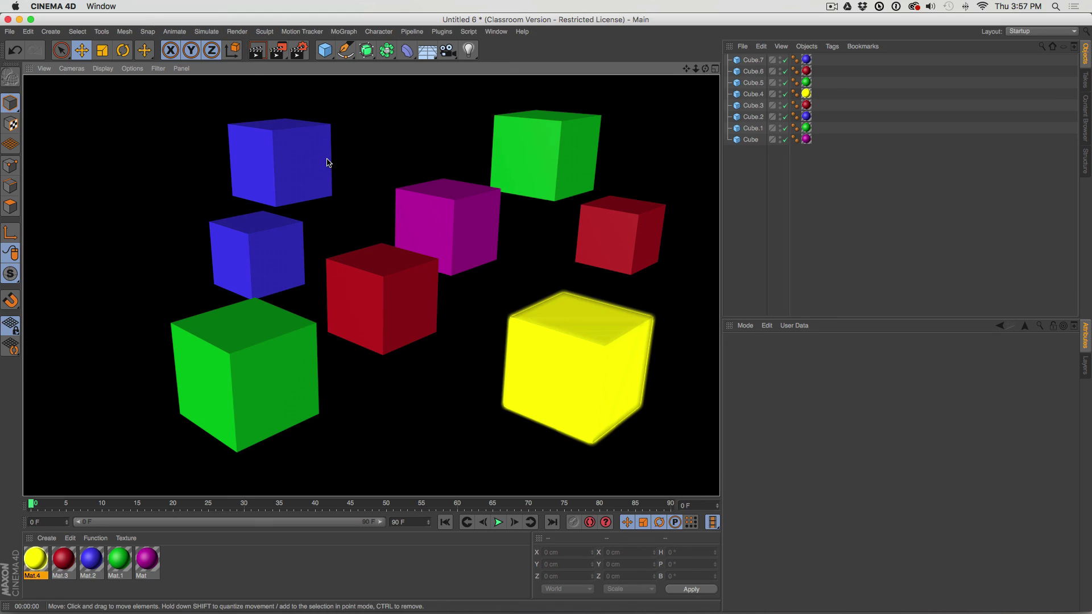